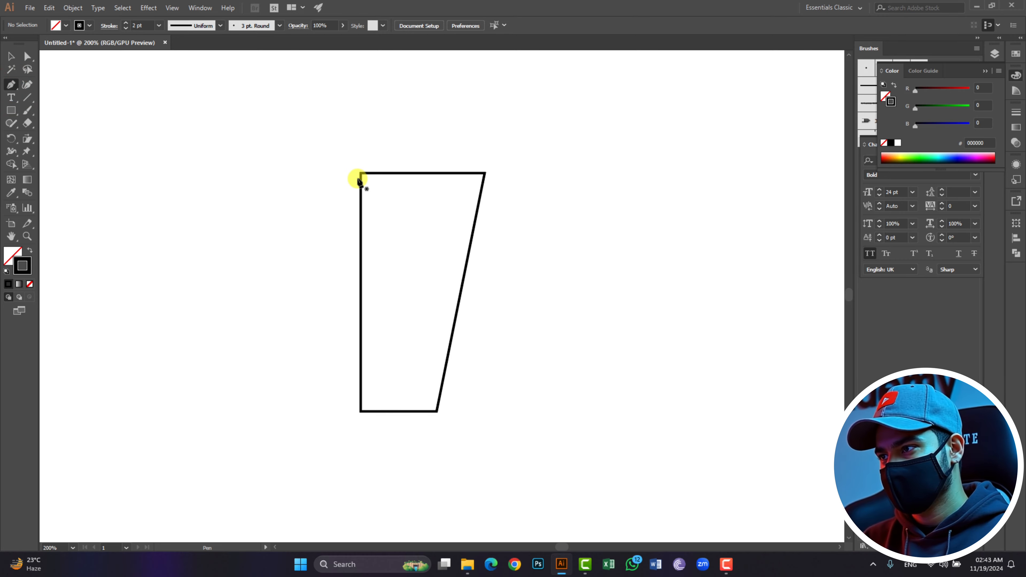
Step: Draw the closed half-lid outline on the cup's top edge with the Pen tool, about 126 px wide and 33 px high, including a raised rim
drag(362, 173, 360, 155)
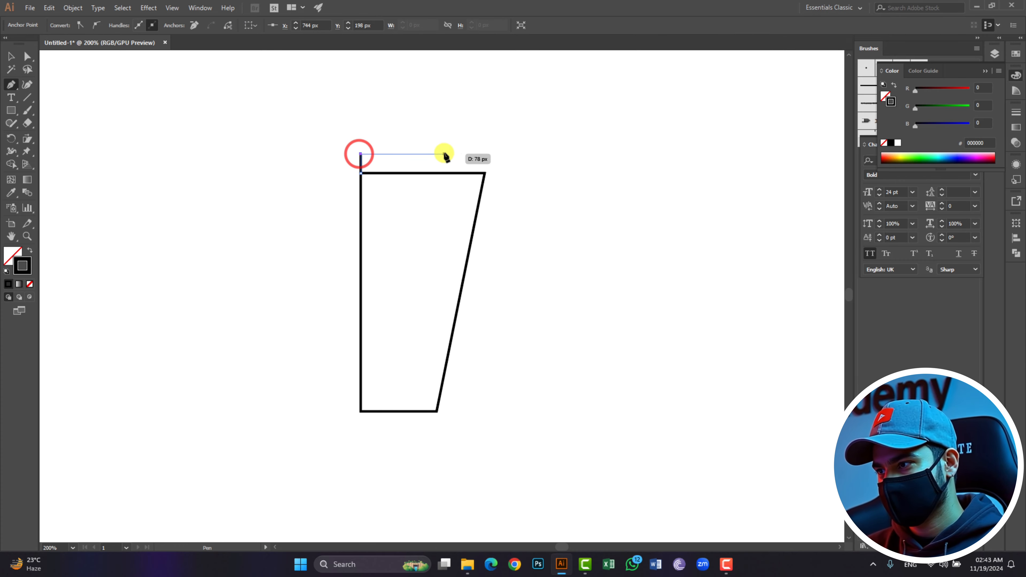
click(463, 154)
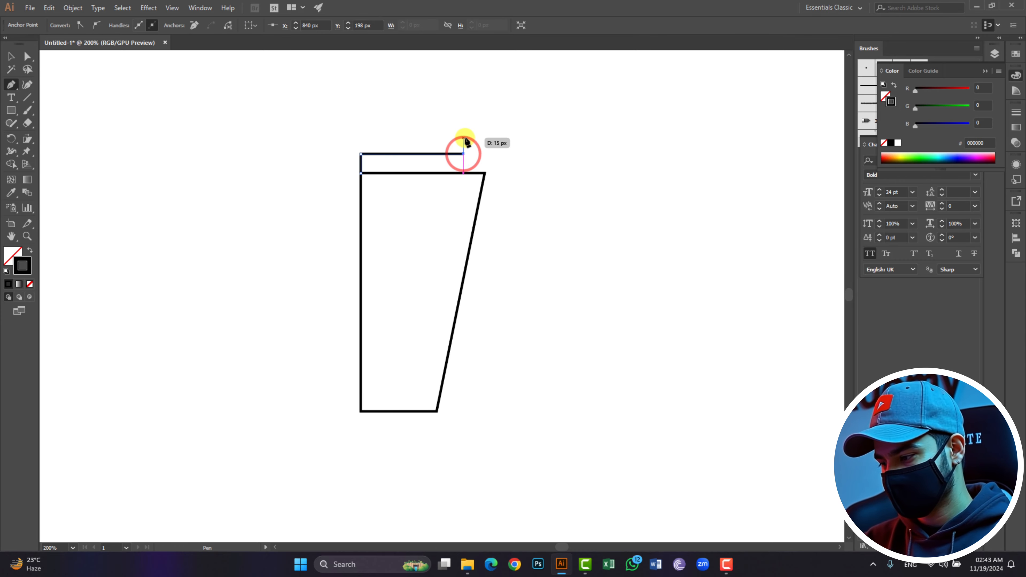
click(463, 138)
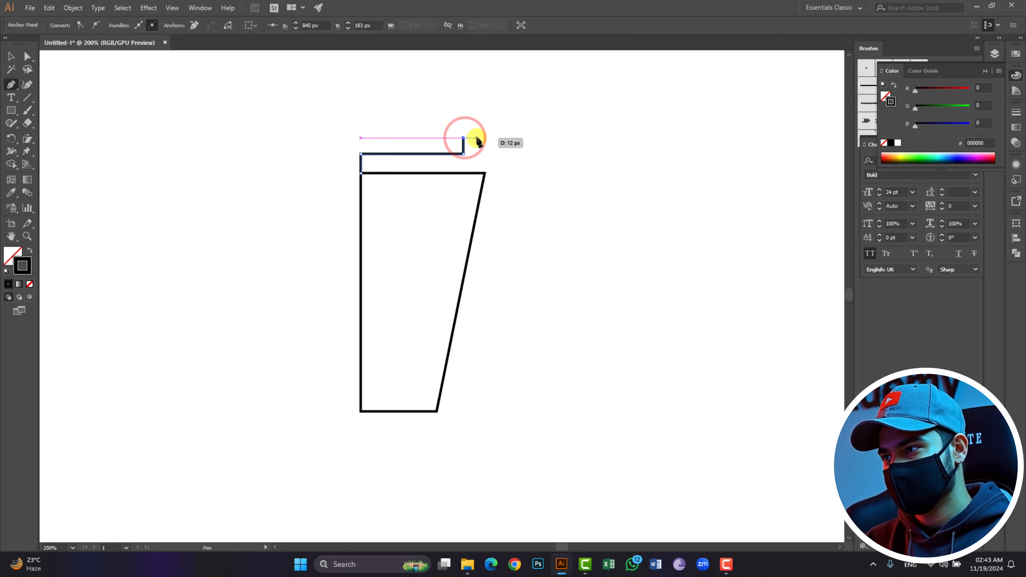
click(477, 138)
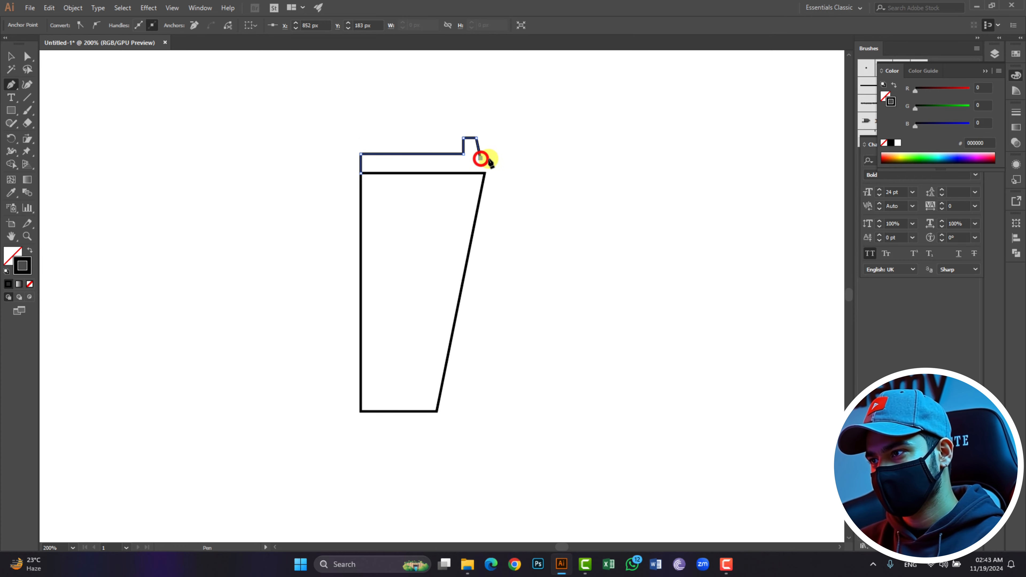
click(480, 157)
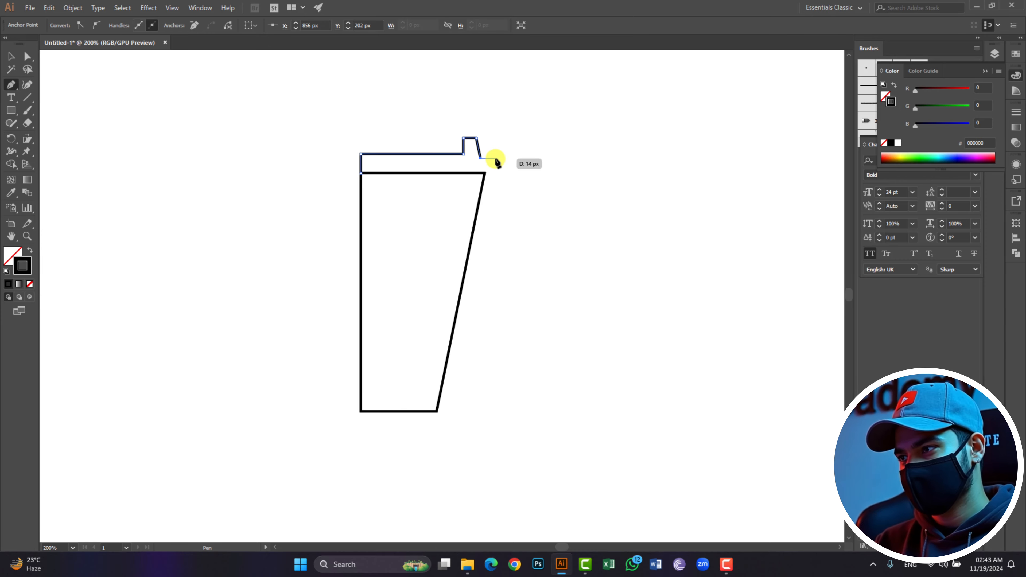
click(496, 158)
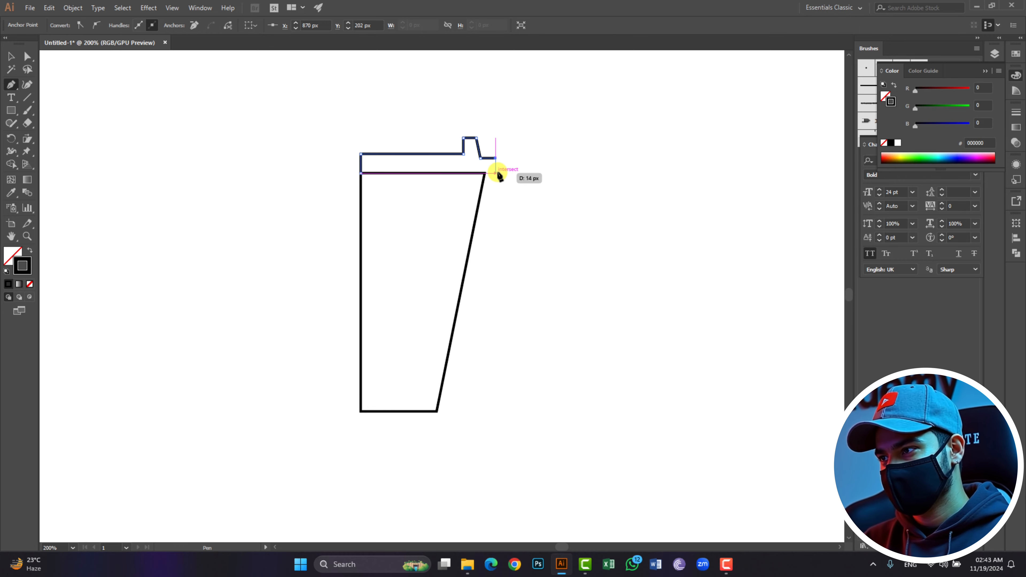
click(496, 173)
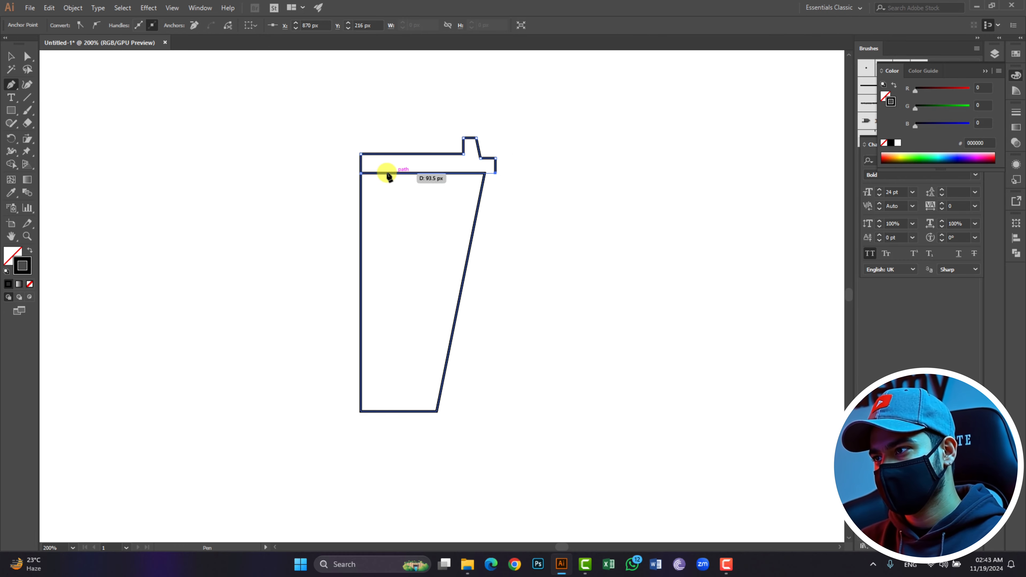
click(360, 174)
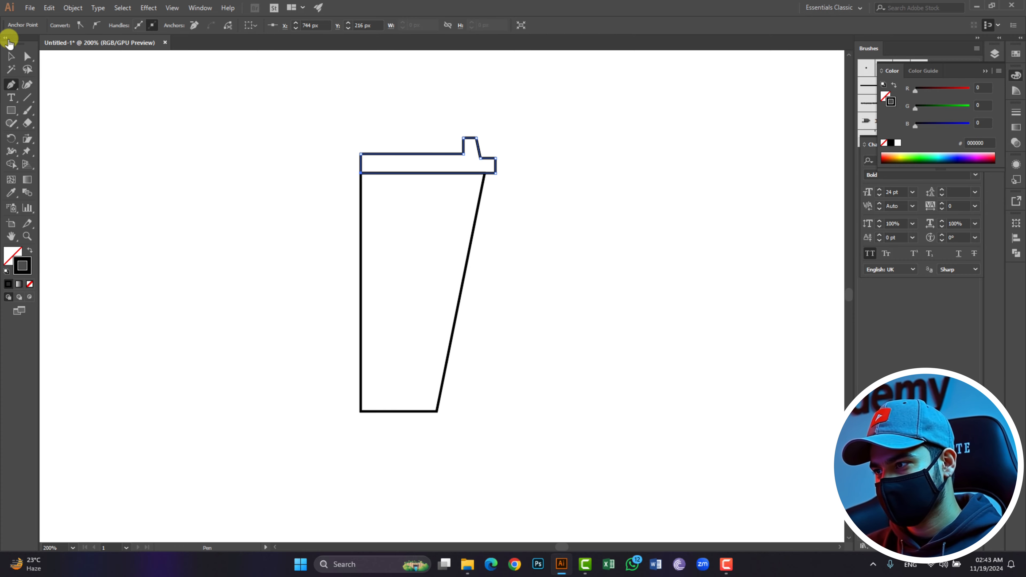
click(11, 56)
click(288, 133)
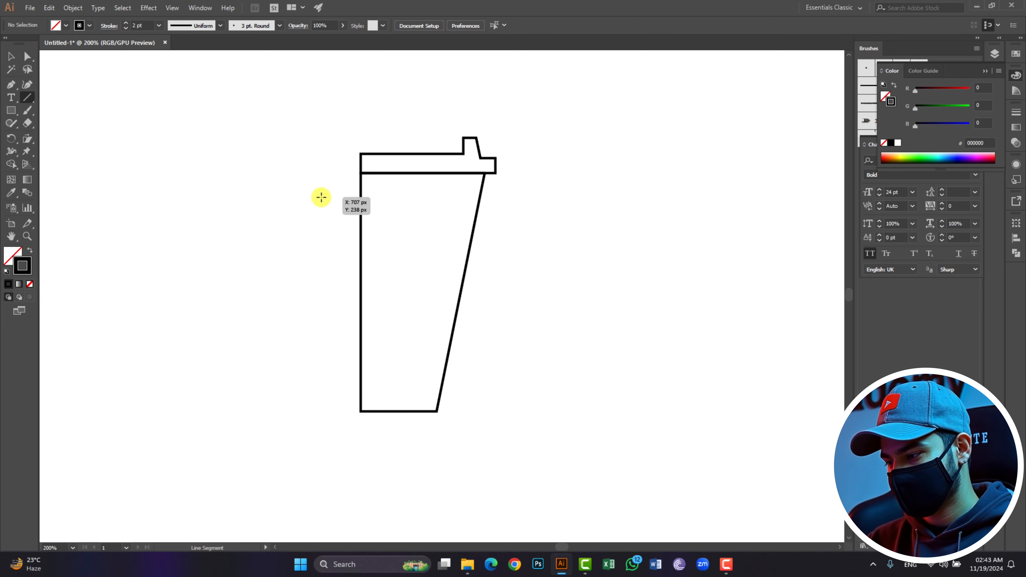
Step: Draw a horizontal line about 192 px long across the upper cup, with one copy below it and five copies spaced about 11 px near the base
drag(322, 198, 527, 206)
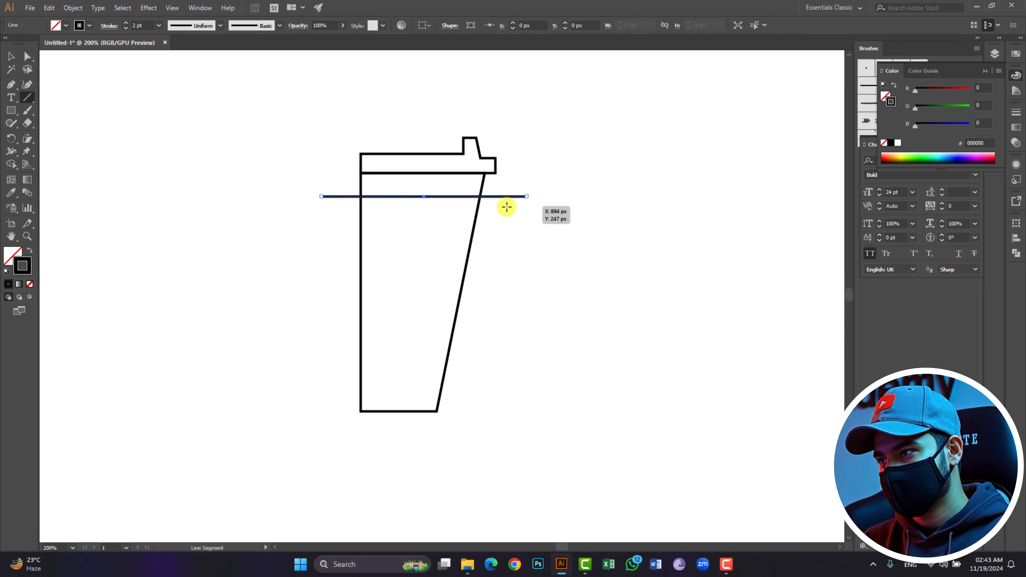
drag(449, 196, 449, 368)
key(ctrl+d)
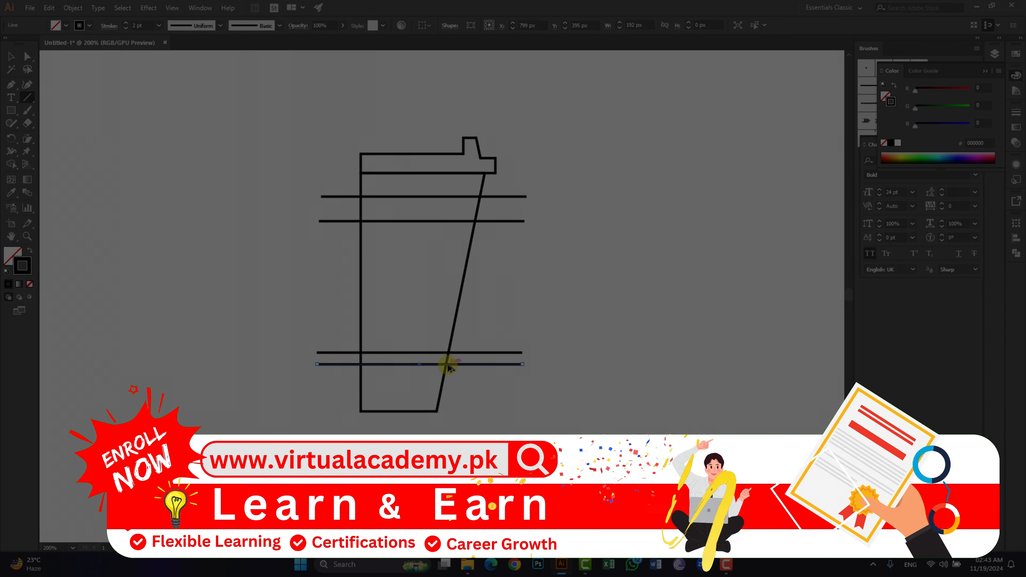
key(ctrl+d)
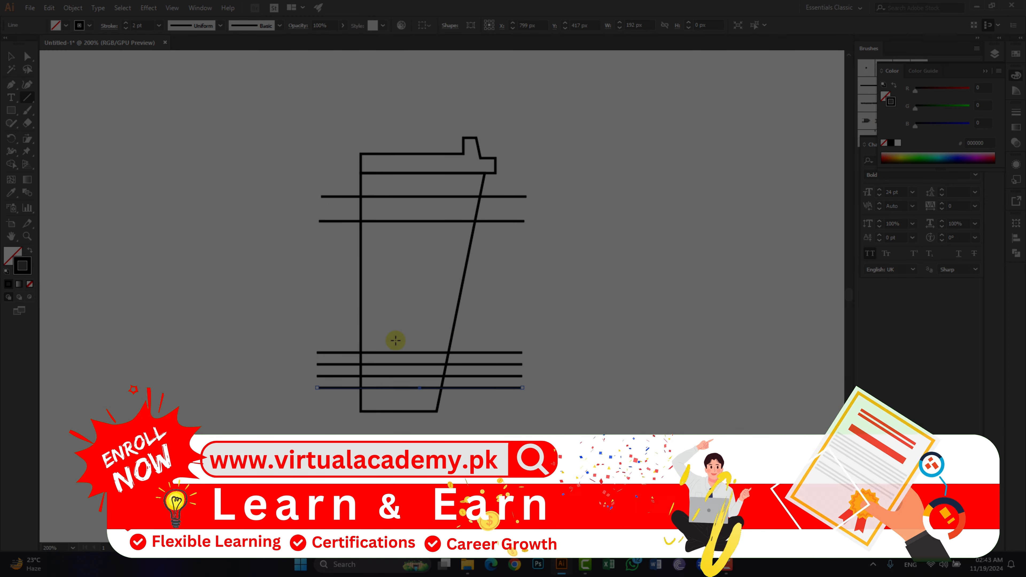
key(ctrl+d)
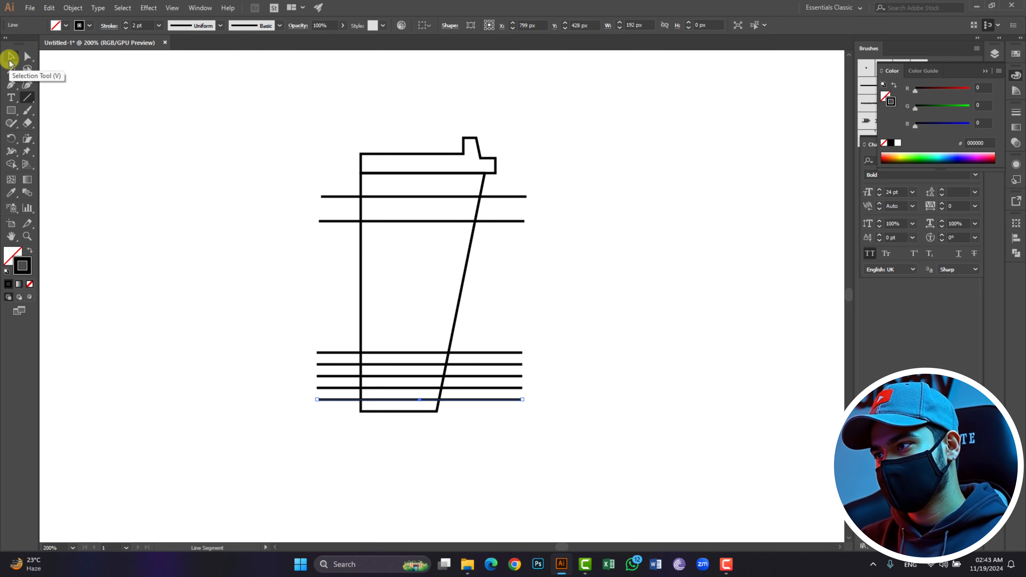
Step: Trim the ends of all horizontal lines that overhang both sides of the cup, using the Shape Builder on the whole drawing
click(10, 57)
drag(250, 96, 582, 521)
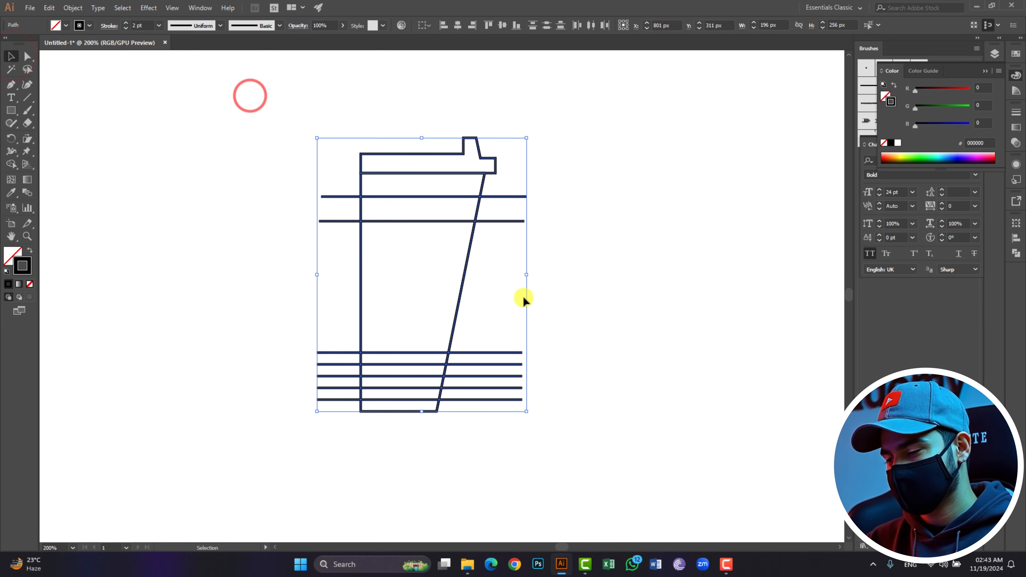
key(shift+m)
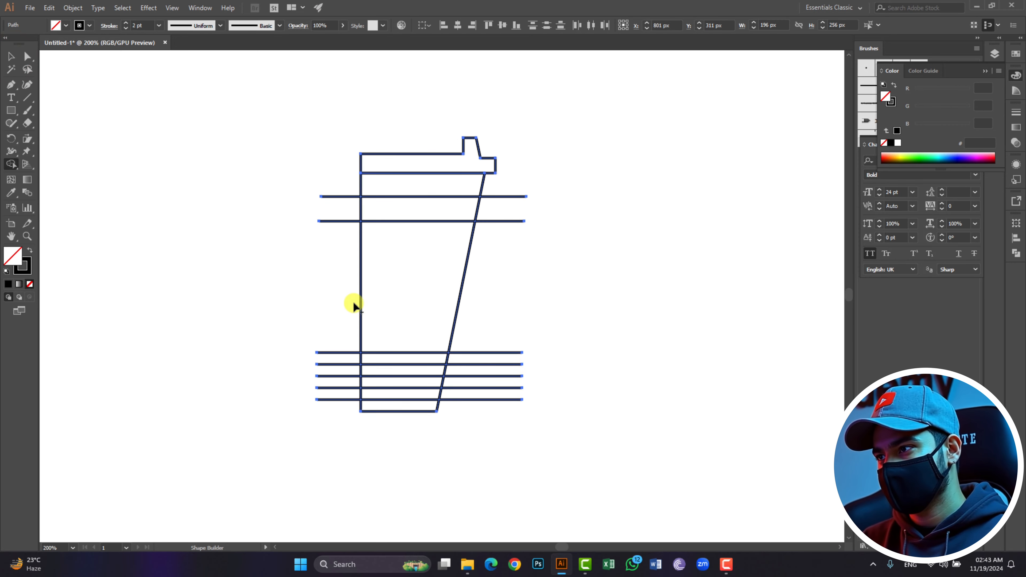
drag(343, 171, 343, 406)
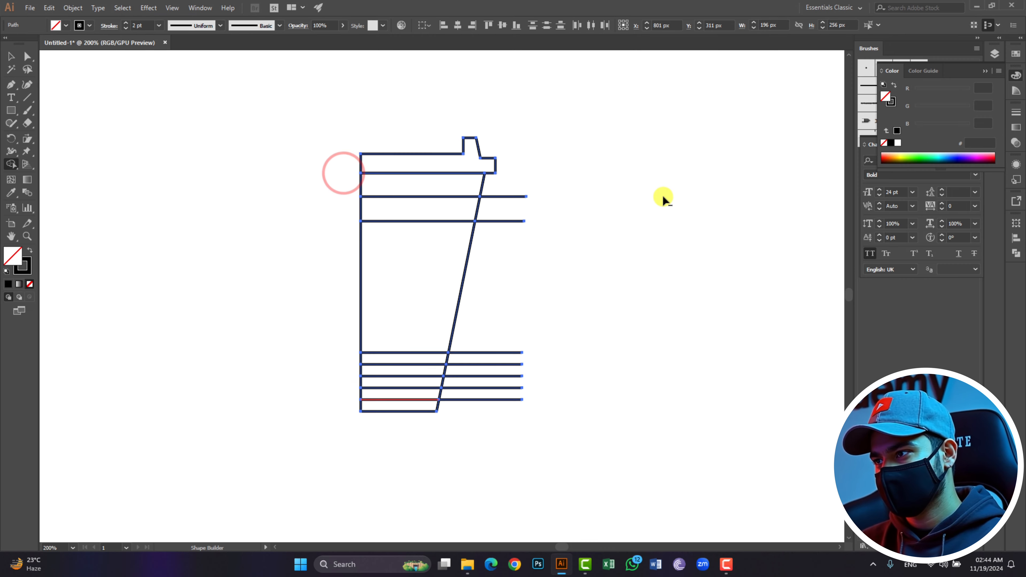
drag(523, 175, 490, 440)
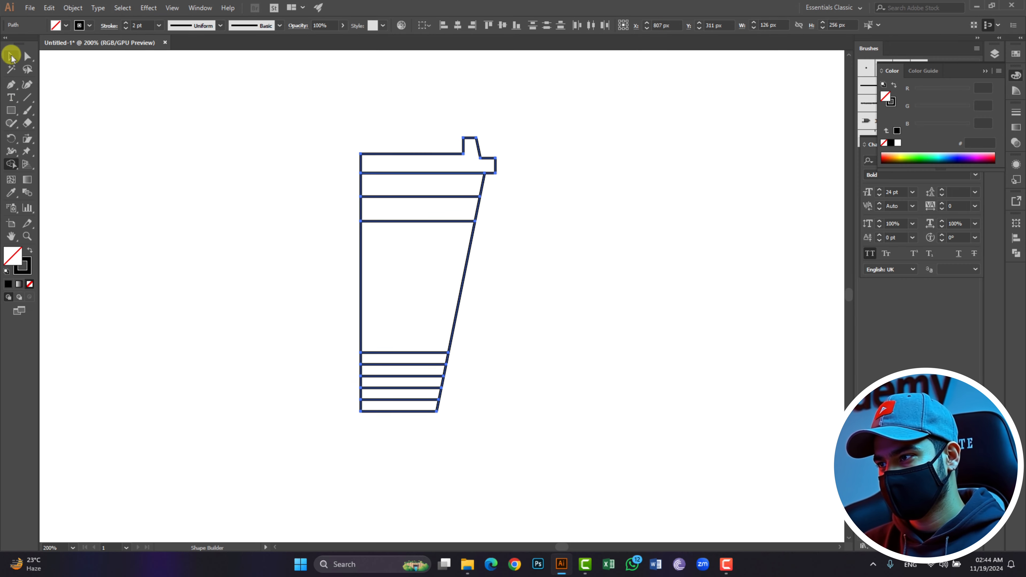
click(12, 56)
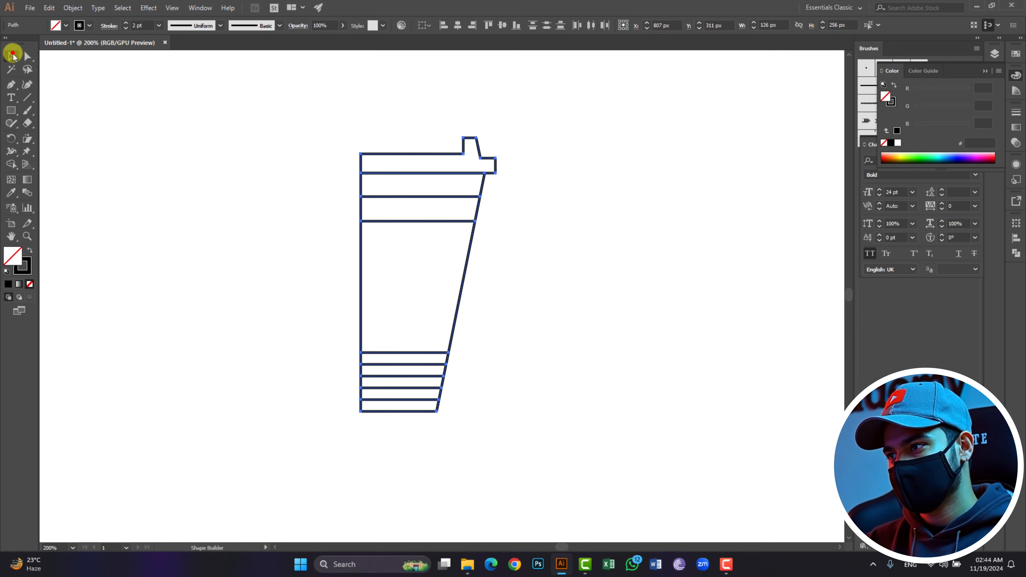
click(155, 231)
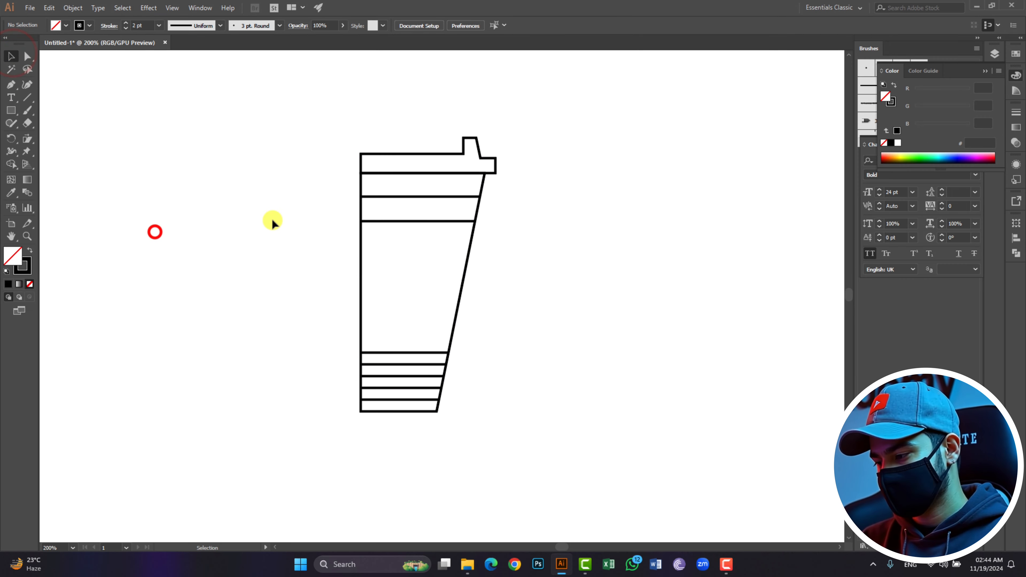
Step: Fill the lid shape with dark brown 511919
click(439, 155)
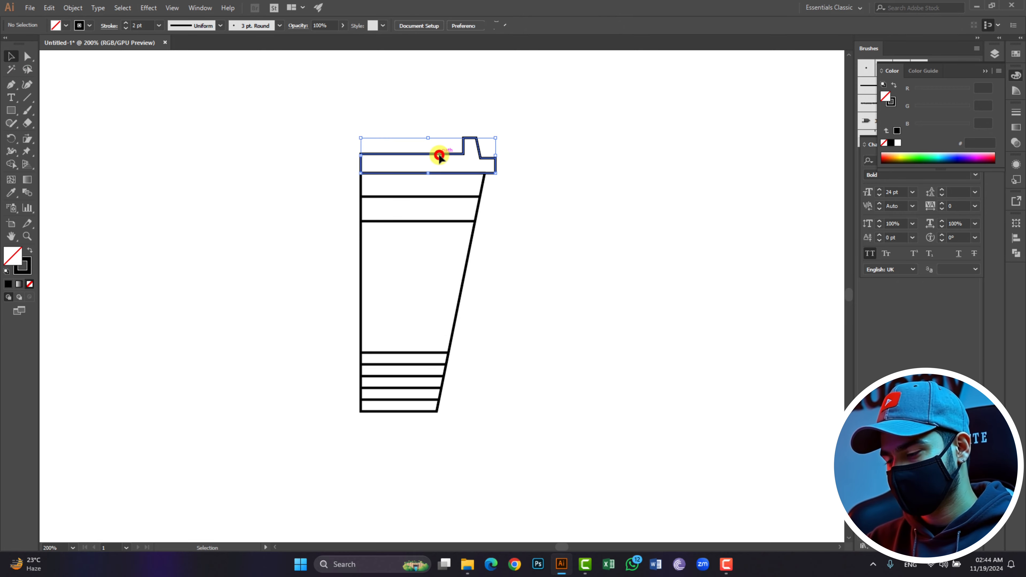
double_click(16, 259)
drag(465, 388, 480, 435)
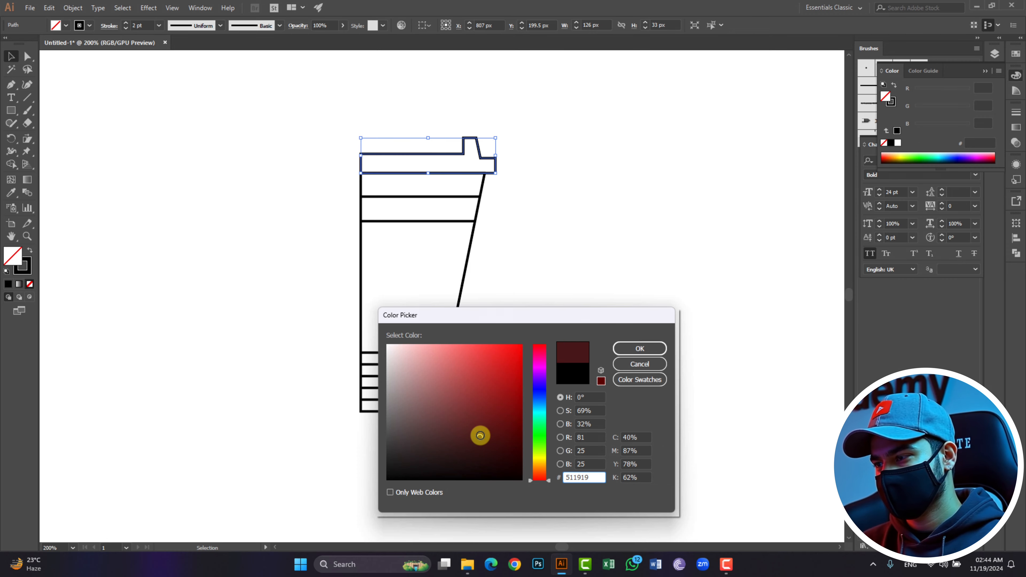
click(639, 349)
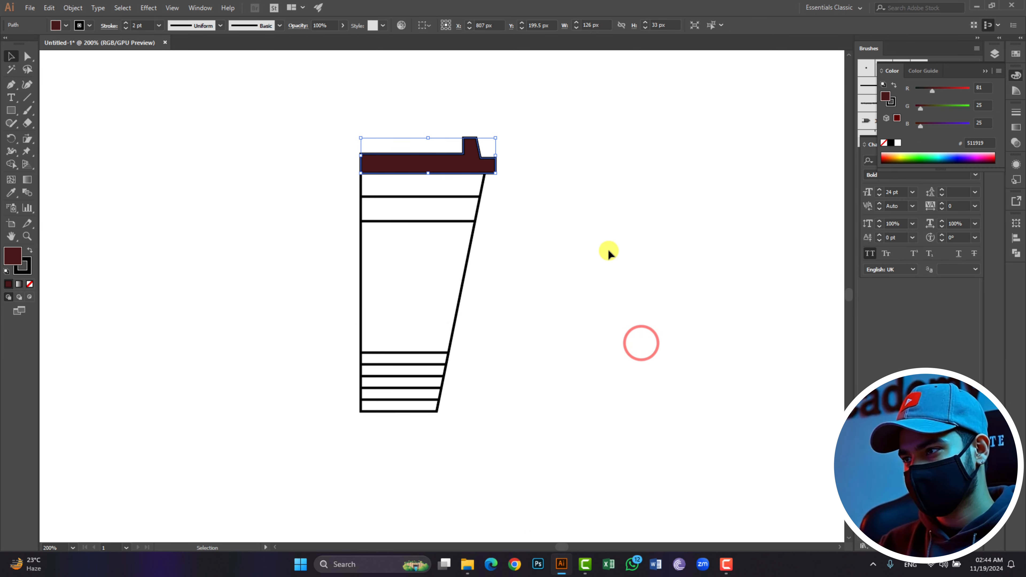
click(606, 251)
Step: Fill the cup body with light orange f4c092
click(474, 260)
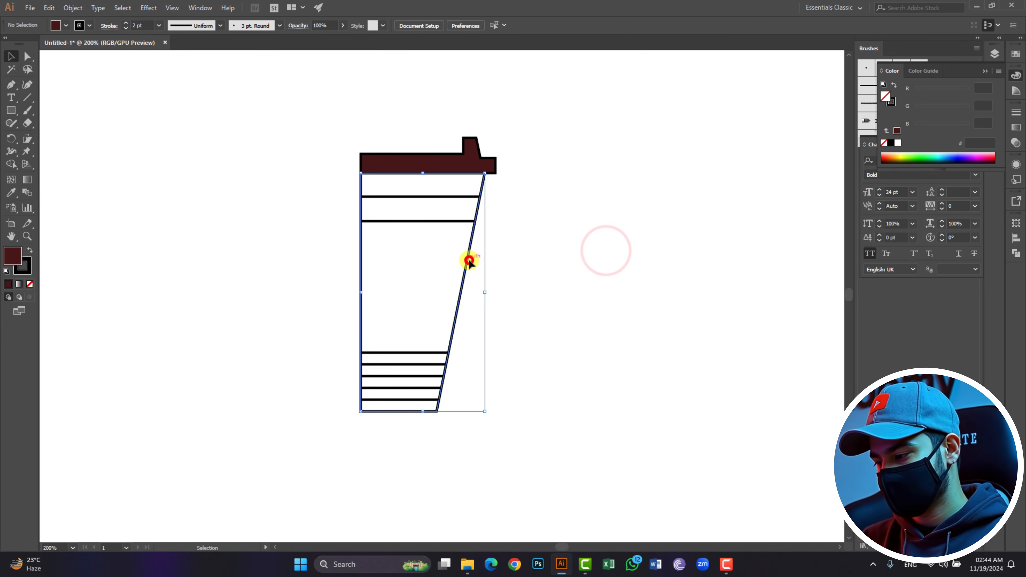
double_click(13, 257)
drag(398, 371, 425, 367)
drag(534, 476, 534, 465)
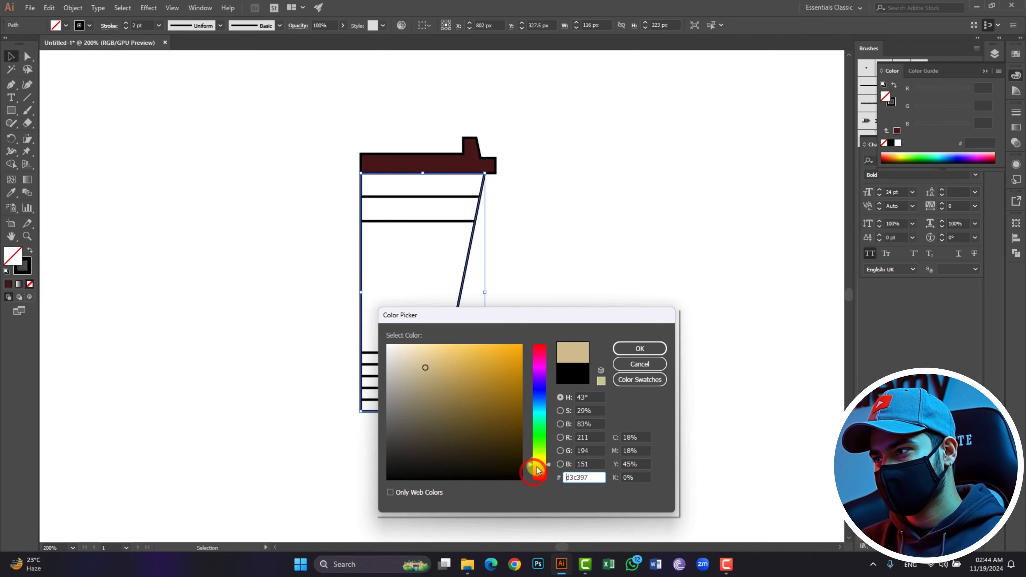
mouse_move(424, 371)
mouse_down()
mouse_move(406, 367)
mouse_move(402, 384)
mouse_move(425, 357)
mouse_up()
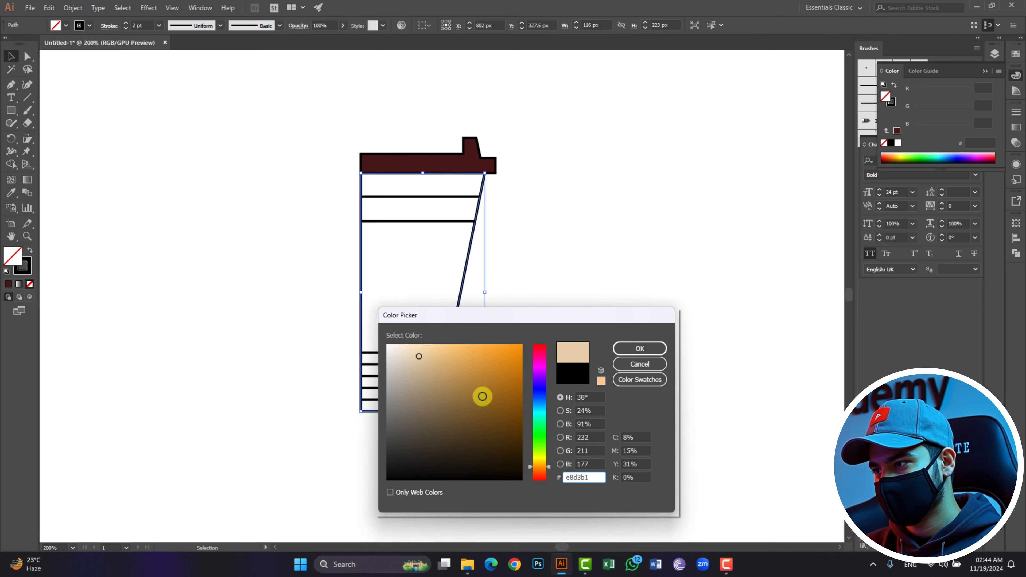
mouse_move(540, 460)
mouse_down()
mouse_move(545, 454)
mouse_move(550, 470)
mouse_up()
mouse_move(449, 368)
mouse_down()
mouse_move(455, 357)
mouse_move(441, 350)
mouse_up()
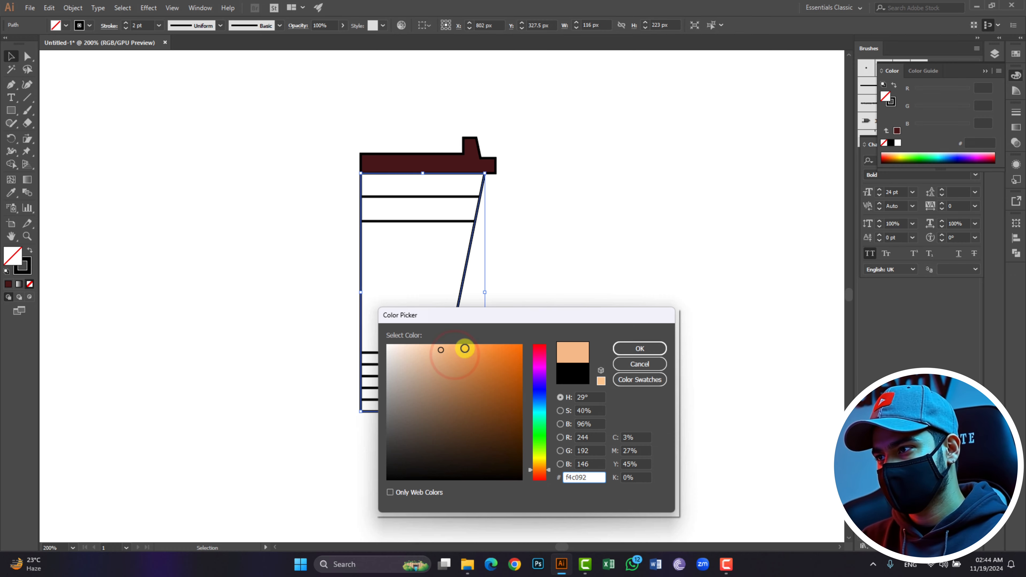
click(626, 347)
click(626, 347)
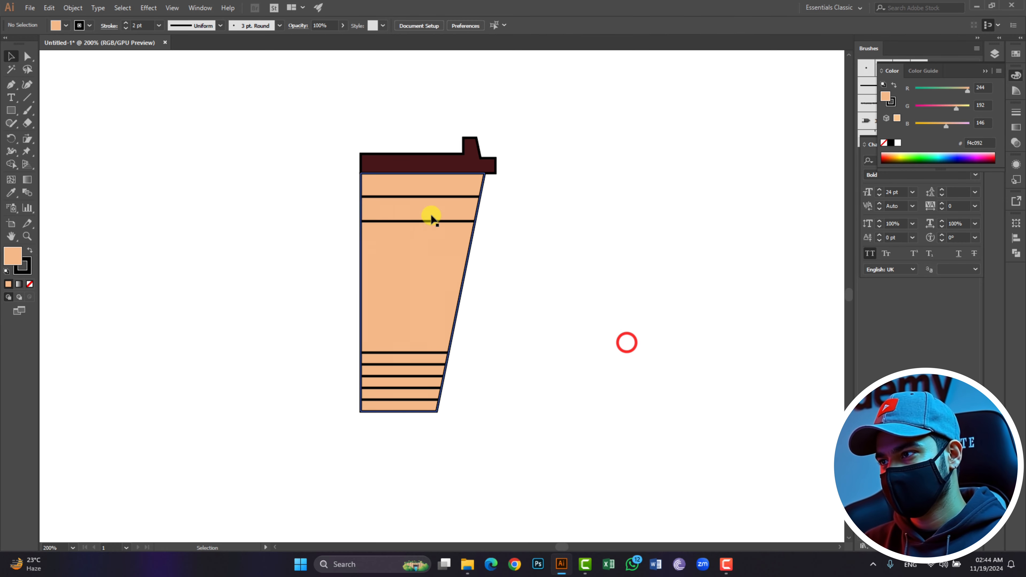
Step: Connect the left ends of the second line from the top and the uppermost base line with a Pen path bulging outside the cup
click(427, 222)
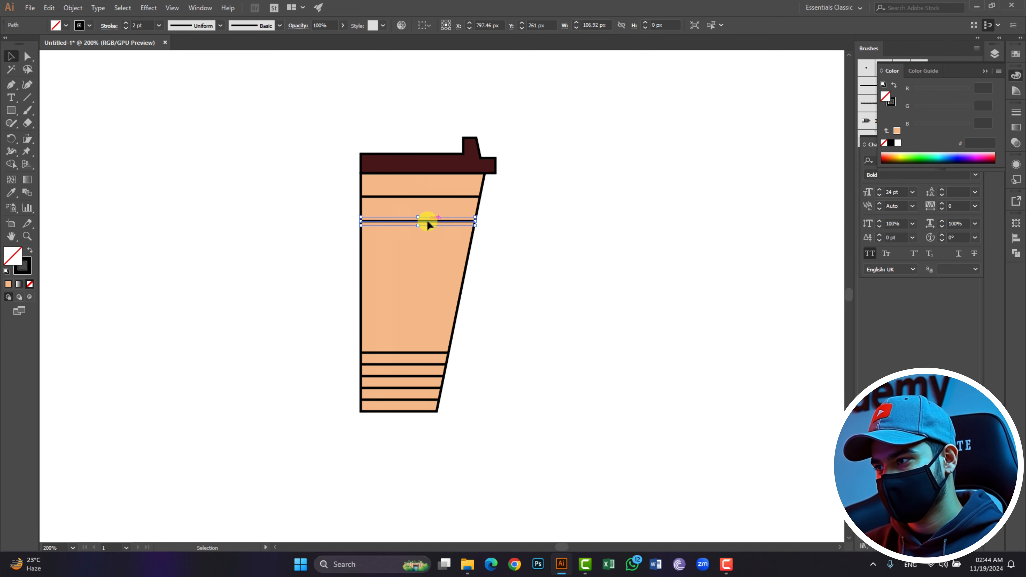
shift+click(400, 354)
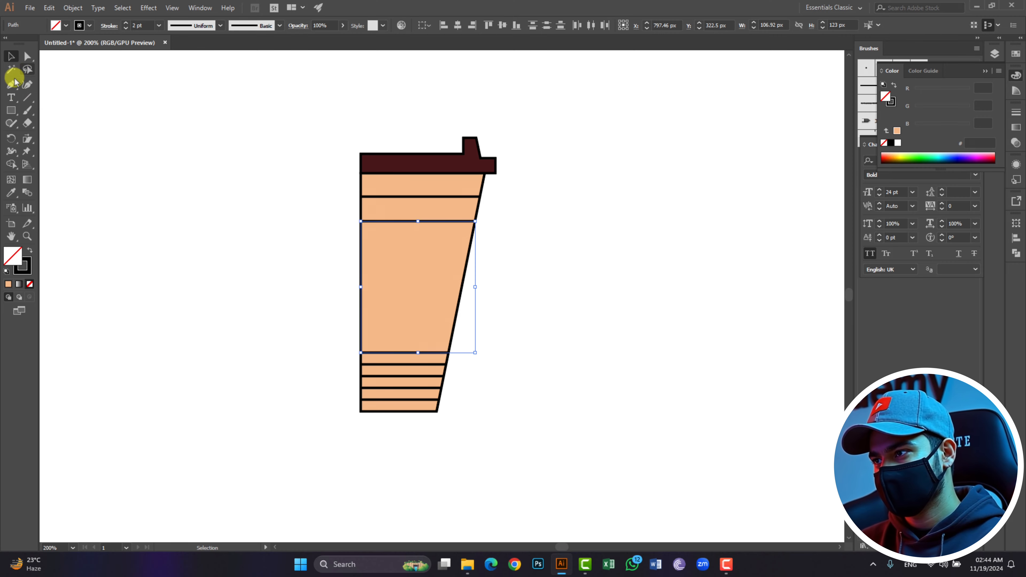
click(10, 86)
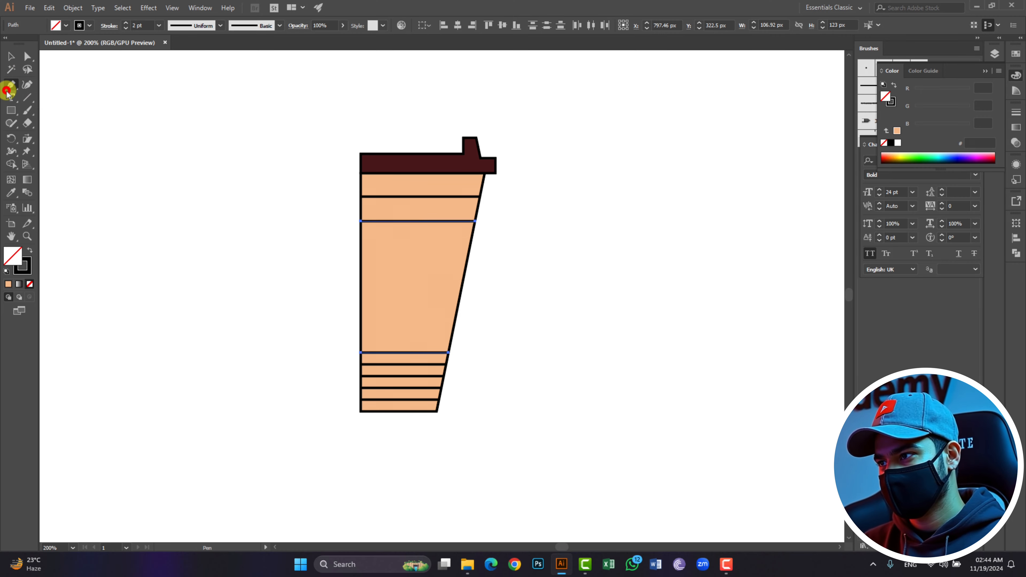
click(361, 221)
click(475, 221)
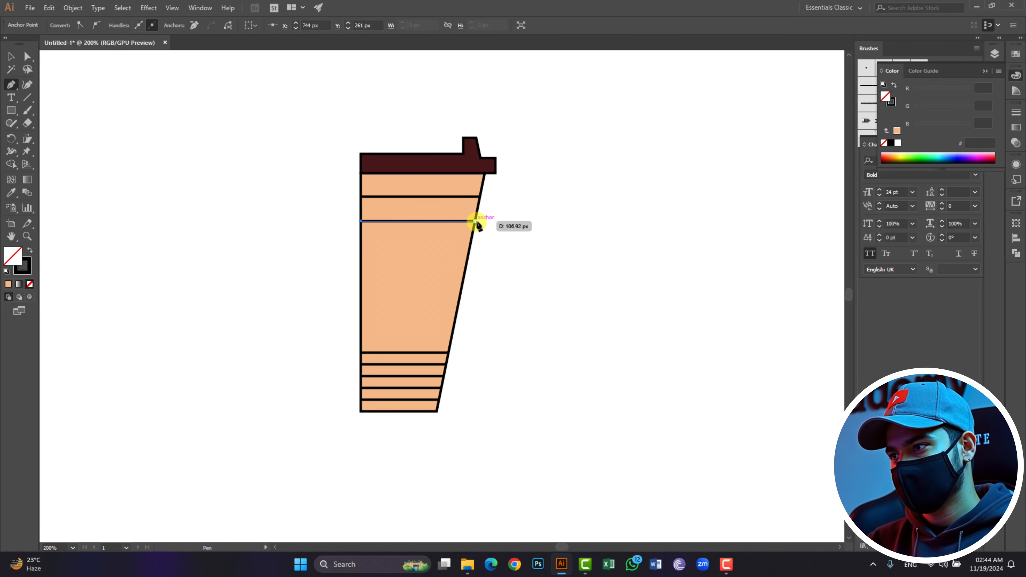
click(322, 322)
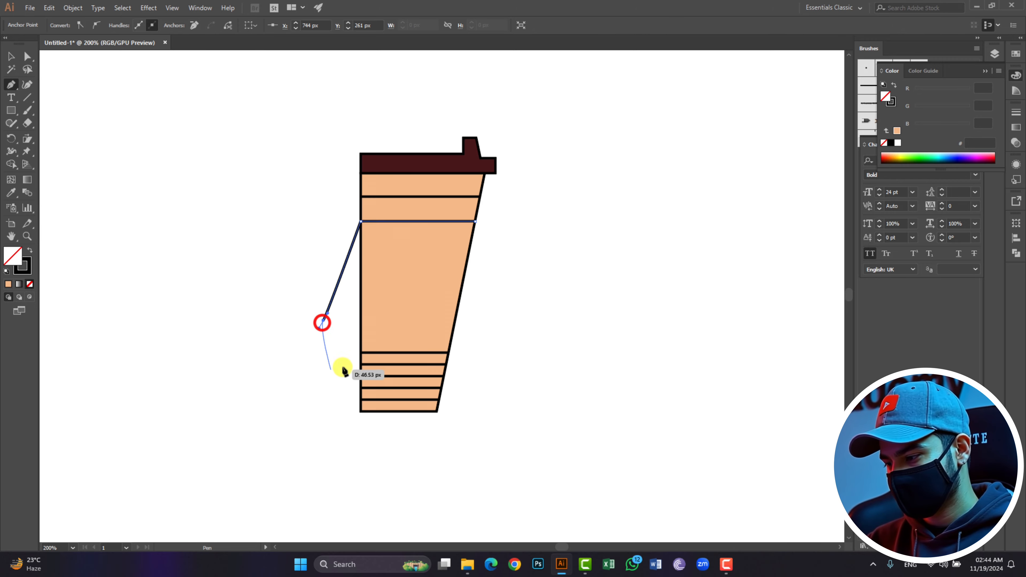
click(337, 358)
click(361, 353)
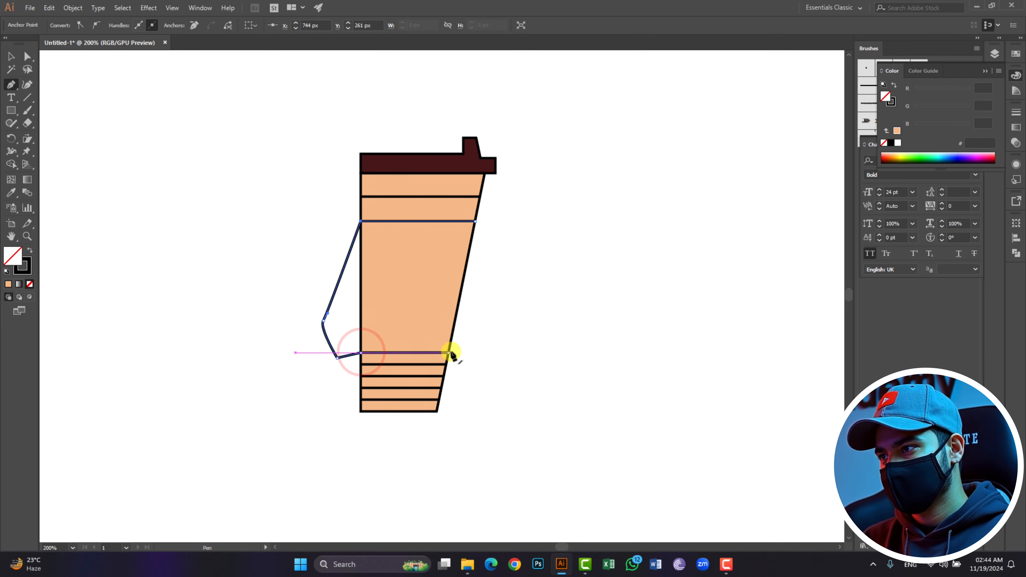
Step: Close the band shape by connecting the right ends of its two lines with a Pen path running outside the cup's slanted edge
click(449, 353)
click(505, 353)
click(504, 299)
click(504, 247)
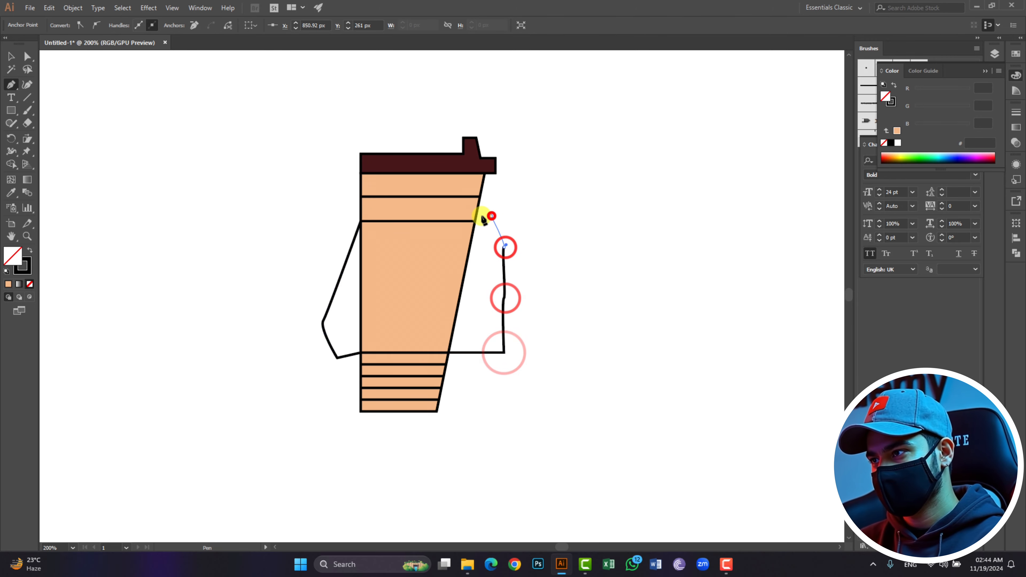
click(492, 217)
click(474, 221)
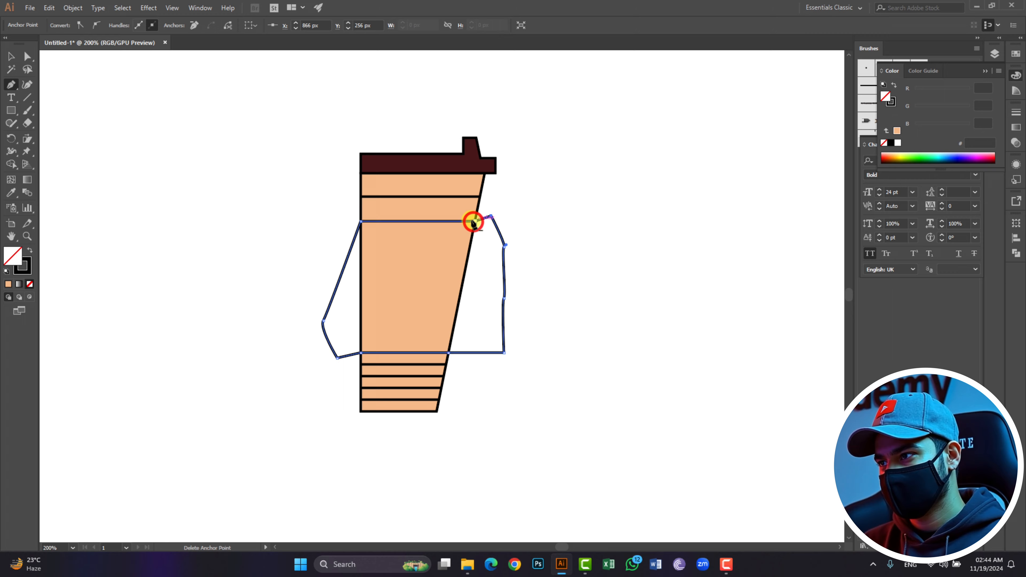
Step: Use Shape Builder on the band shape and cup body to isolate the middle band and remove the parts outside the cup
click(11, 67)
click(11, 56)
click(94, 143)
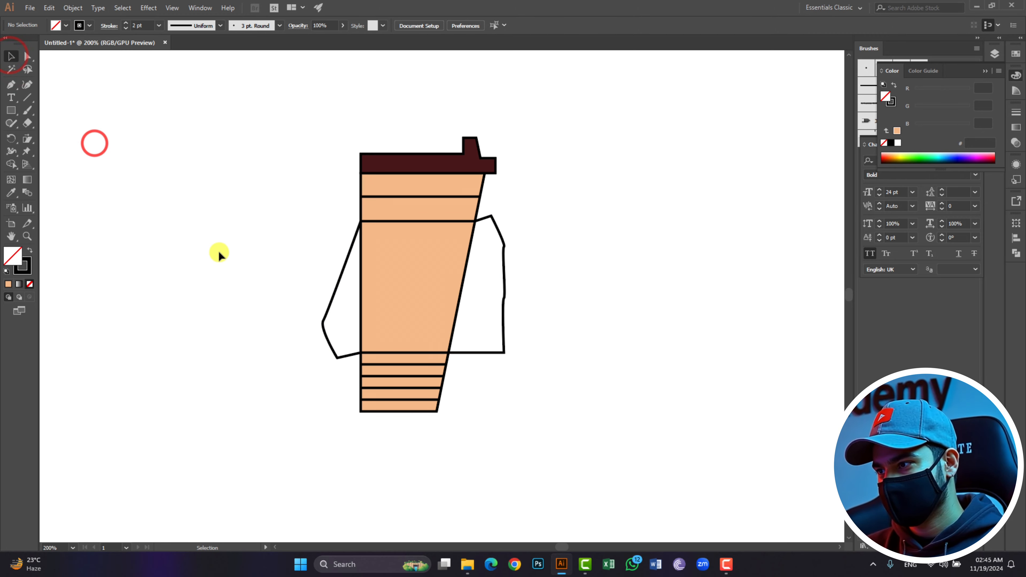
drag(218, 268, 481, 294)
key(shift+m)
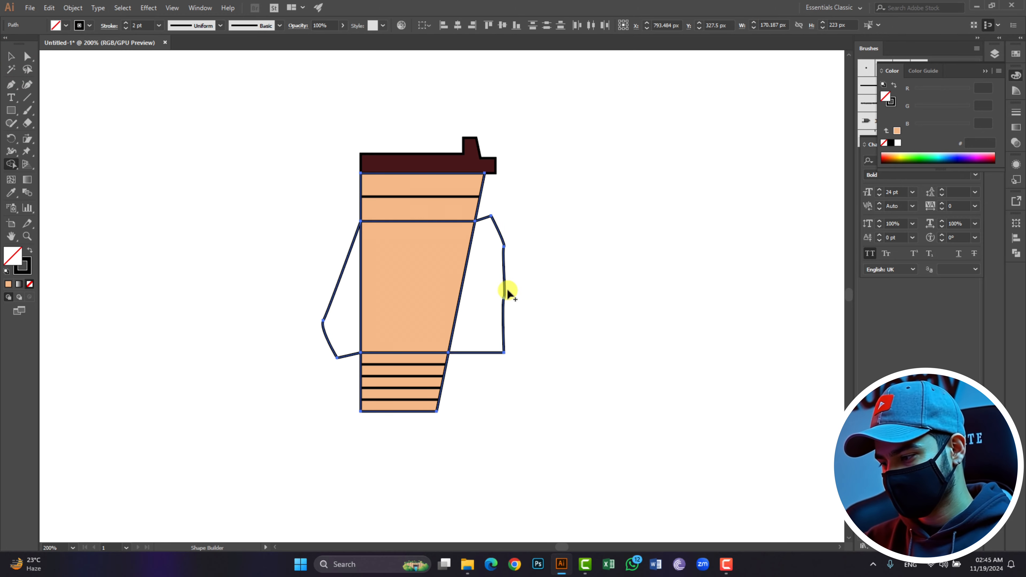
click(384, 283)
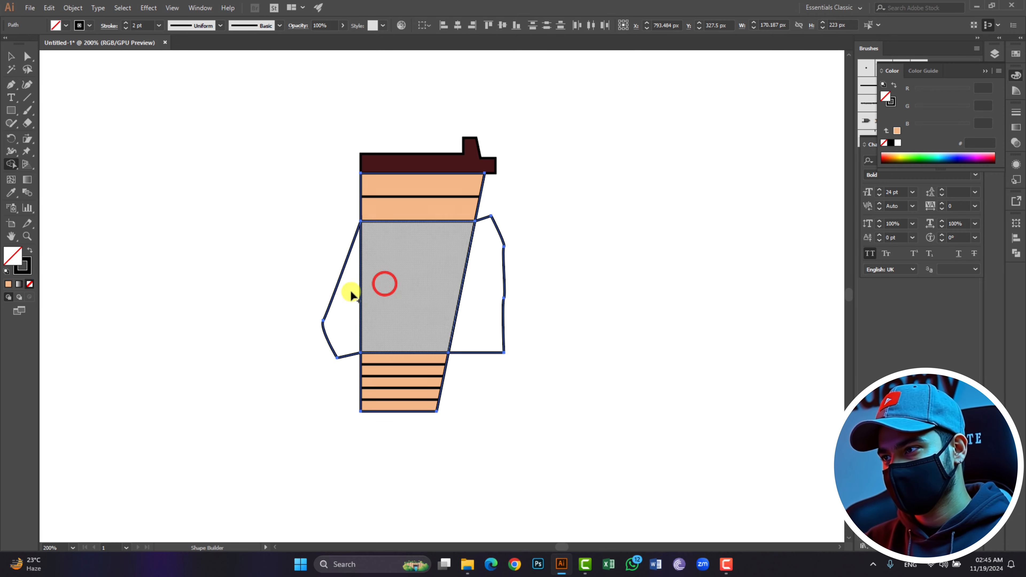
alt+click(346, 313)
alt+click(497, 300)
click(11, 57)
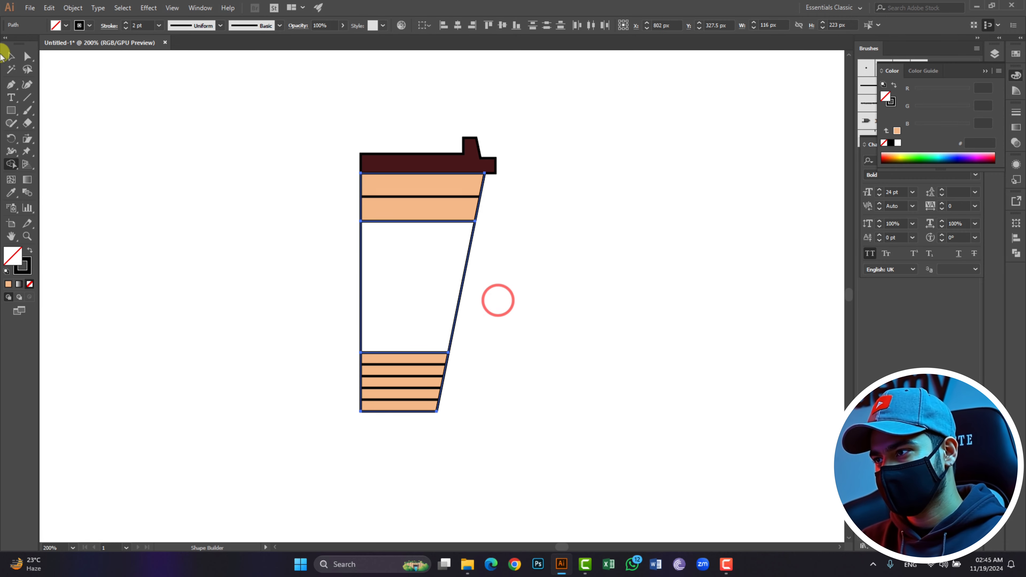
Step: Fill the middle band with the lid's dark brown 511919 using the Eyedropper
click(27, 56)
click(119, 142)
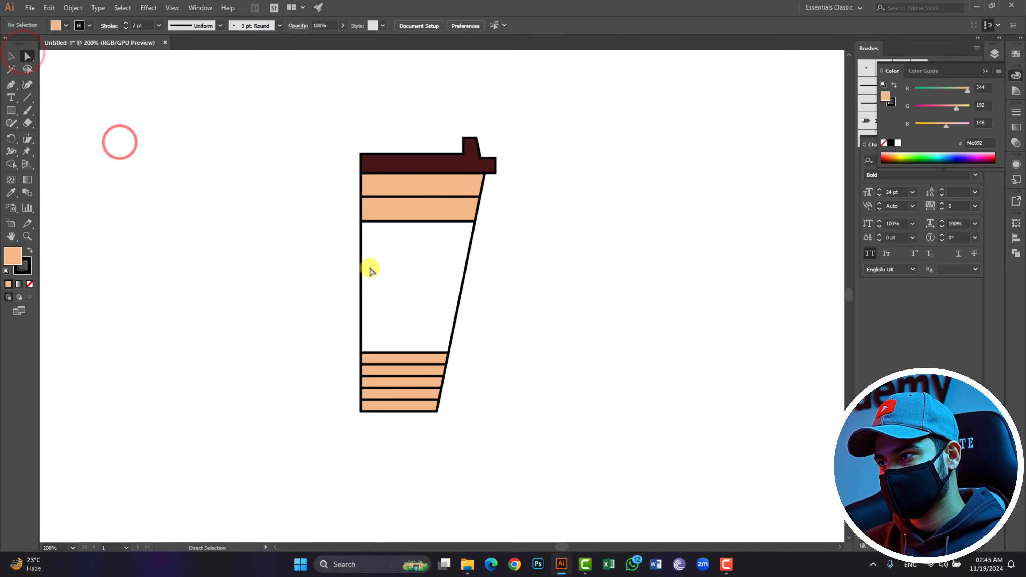
click(356, 269)
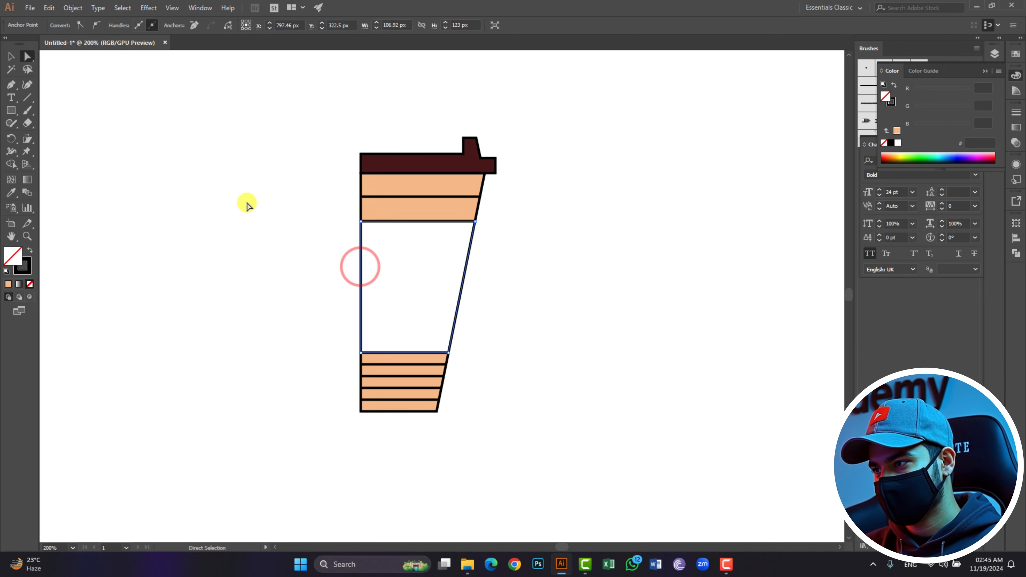
key(i)
click(437, 160)
Step: Remove the stroke from all parts of the cup
click(11, 56)
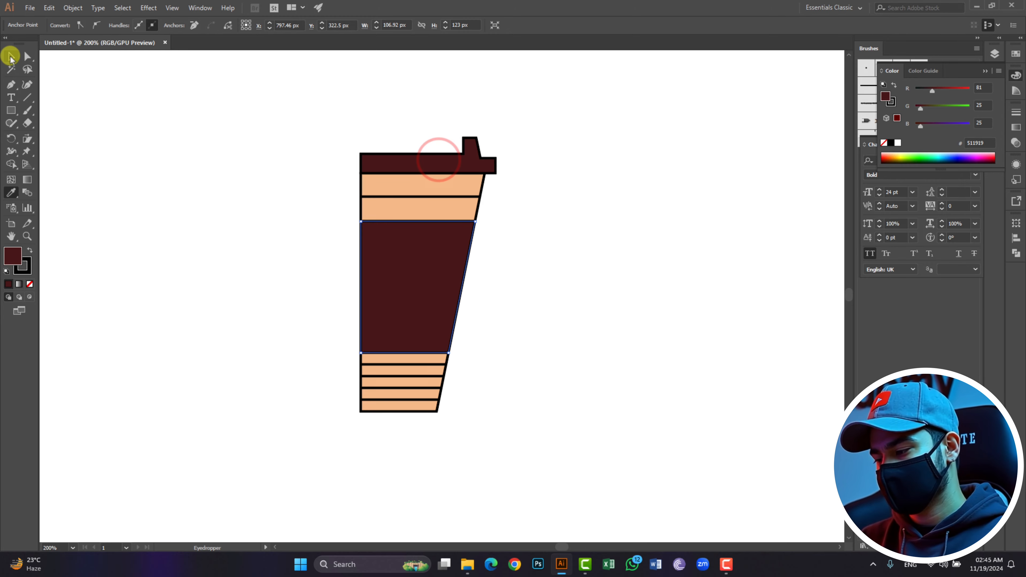
drag(298, 77, 621, 413)
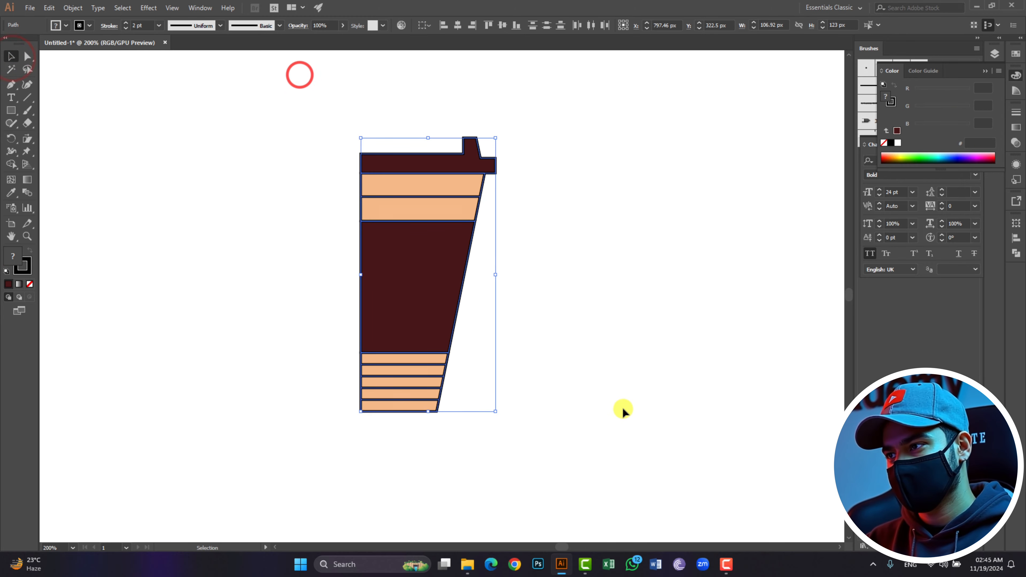
click(29, 284)
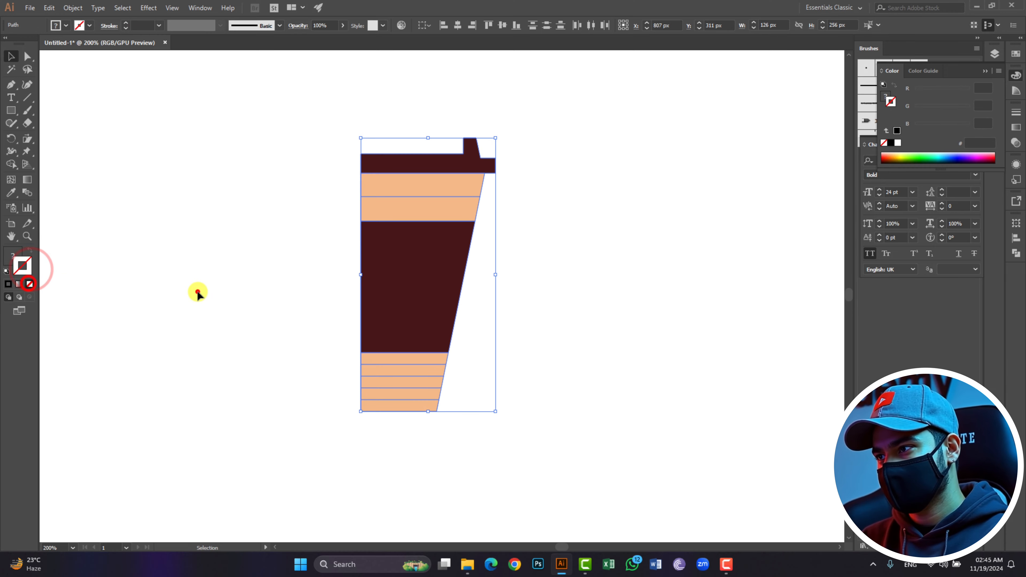
click(198, 292)
Step: Stretch the lid upward and outward to about 138 px wide, and shorten its spout to an overall height of about 37 px
click(464, 155)
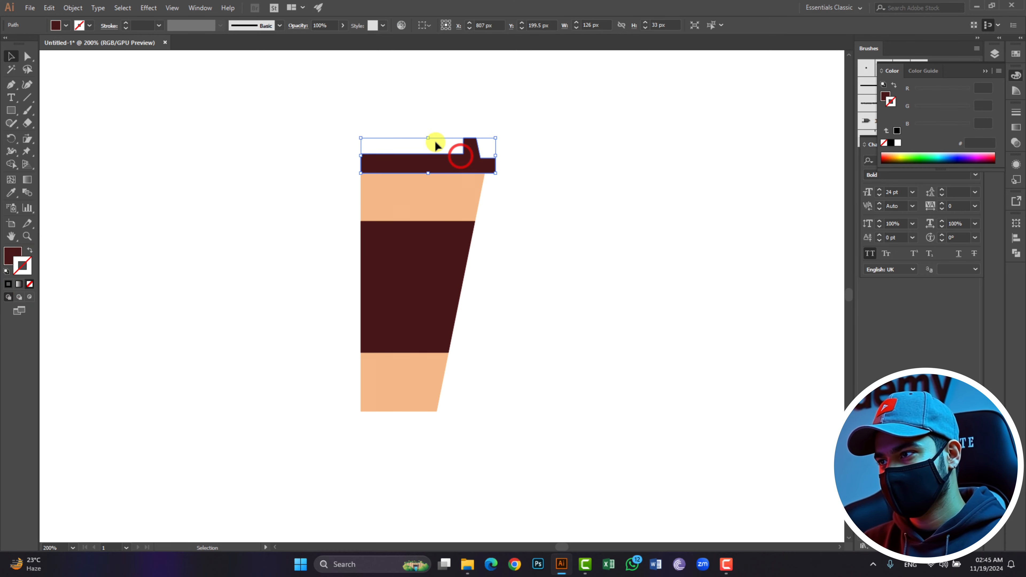
drag(429, 134, 428, 121)
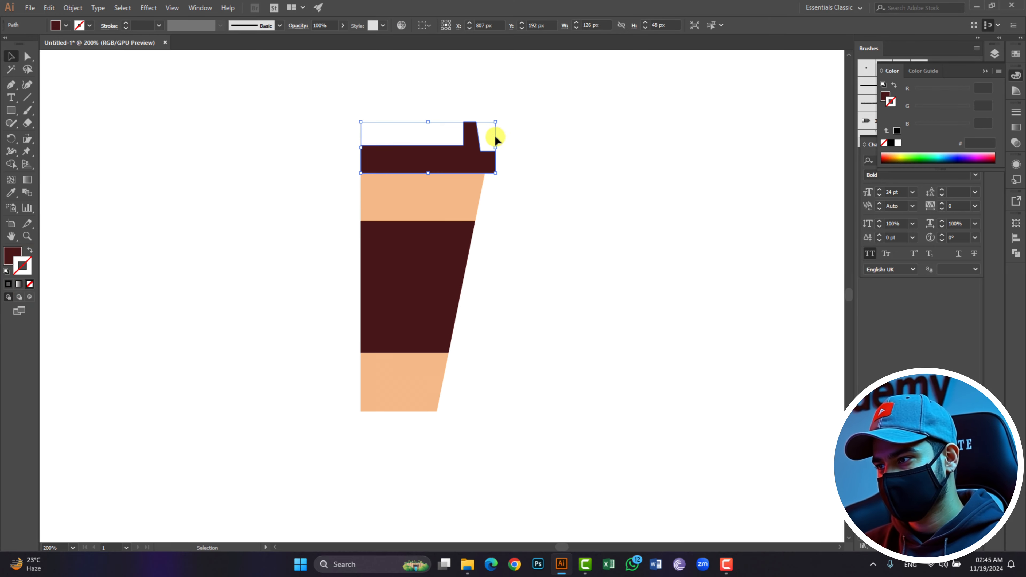
drag(498, 147, 509, 147)
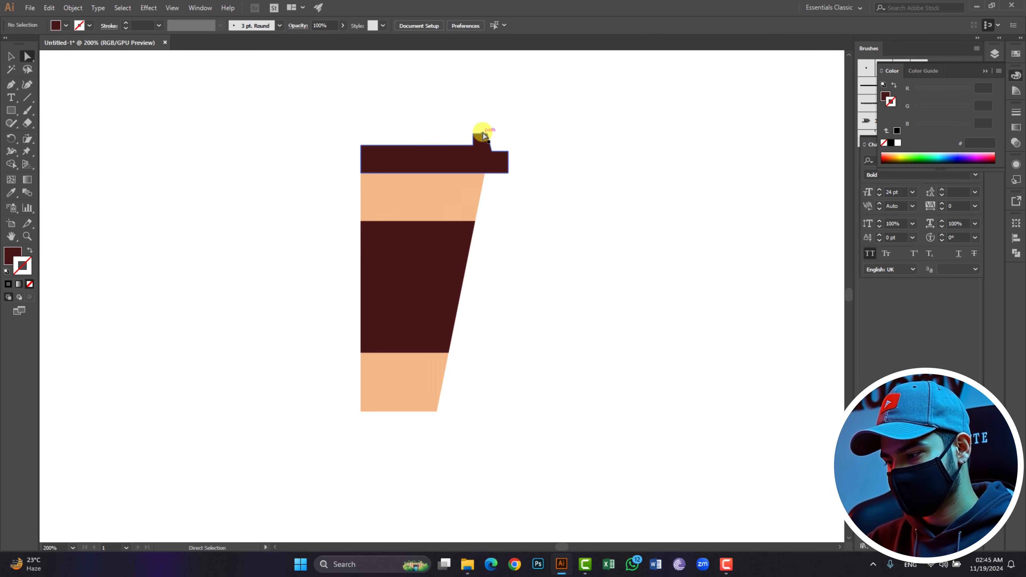
Step: Round the two top corners of the lid's spout with a radius of about 3 px
scroll(481, 137, up, 5)
click(480, 110)
drag(405, 71, 440, 106)
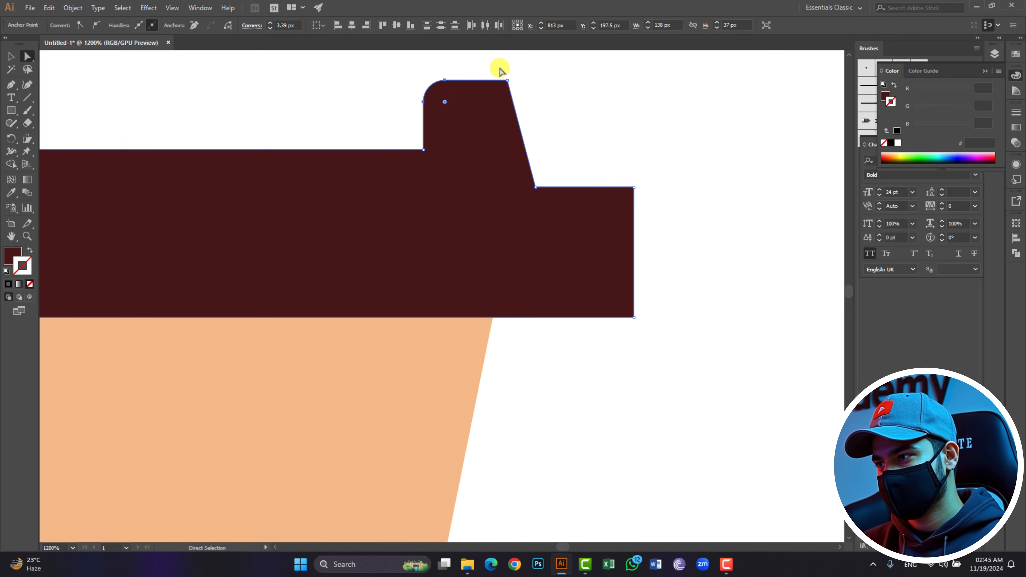
drag(500, 68, 497, 106)
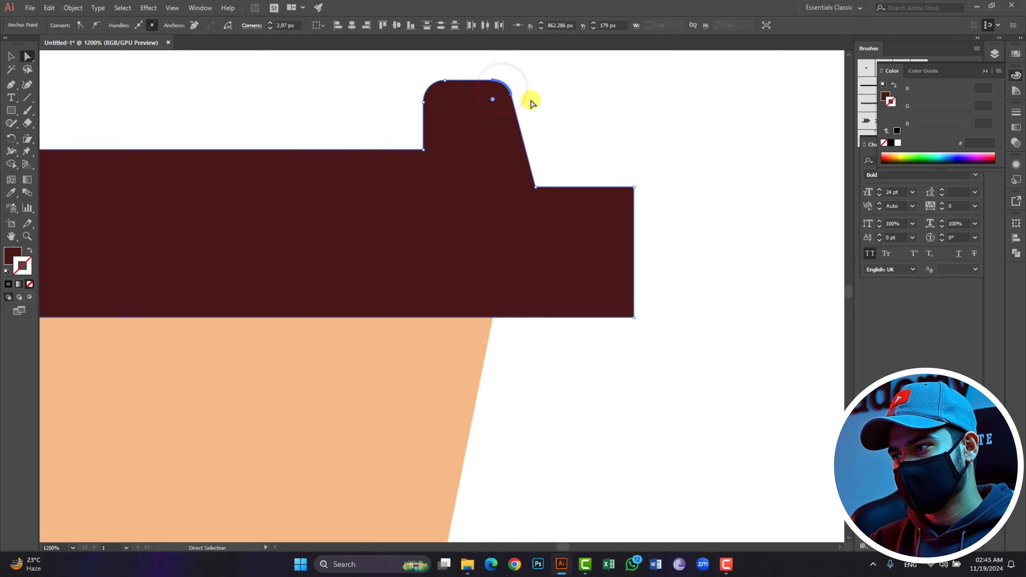
click(543, 99)
Step: Round the upper and lower outer corners at the end of the lid's rim
drag(617, 169, 646, 200)
drag(627, 196, 620, 205)
drag(668, 298, 620, 326)
drag(625, 310, 609, 307)
Step: Slightly round the inner corner where the spout's slanted side meets the lid's rim
drag(518, 182, 547, 173)
key(ctrl+z)
click(545, 176)
click(675, 165)
click(534, 187)
click(650, 156)
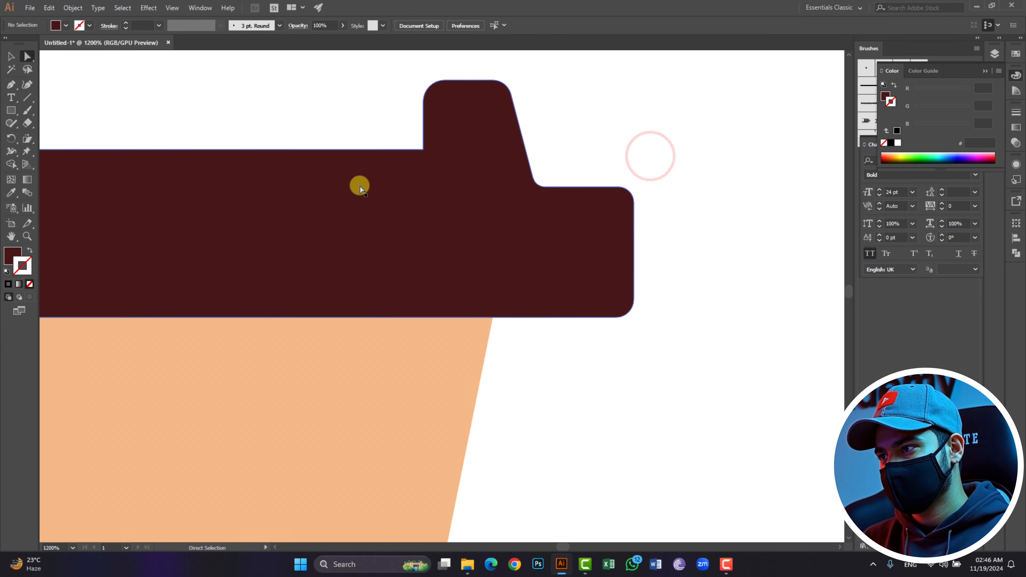
Step: Round the outer bottom corner of the cup's base
scroll(527, 187, down, 4)
scroll(431, 473, up, 1)
drag(449, 346, 407, 405)
drag(408, 399, 393, 378)
click(451, 195)
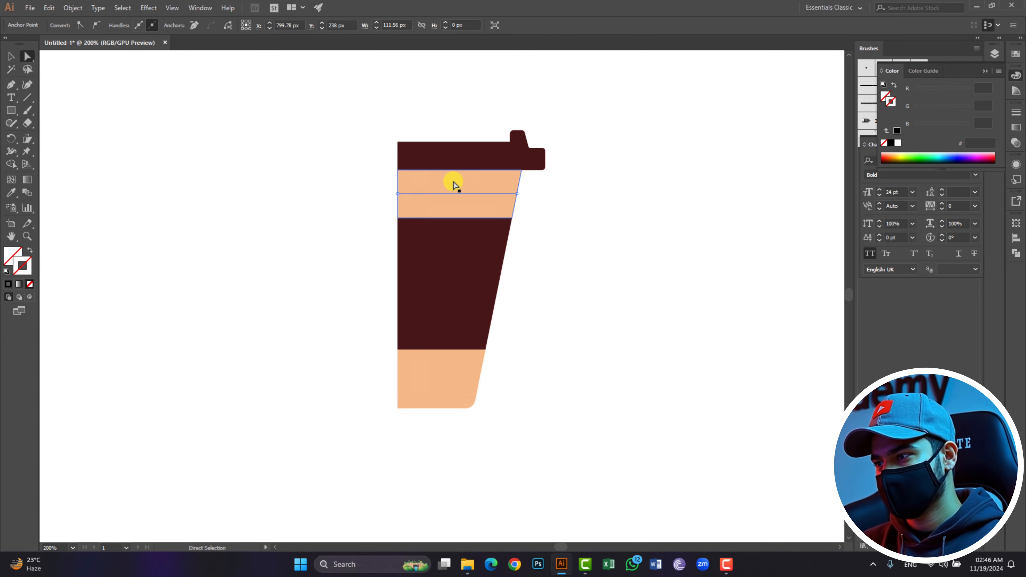
drag(452, 180, 413, 181)
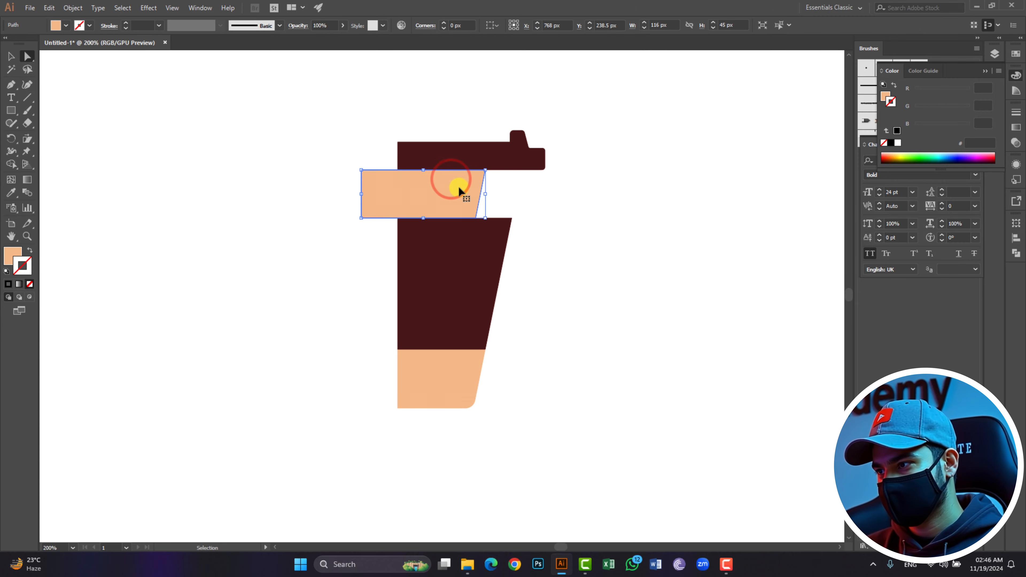
key(ctrl+z)
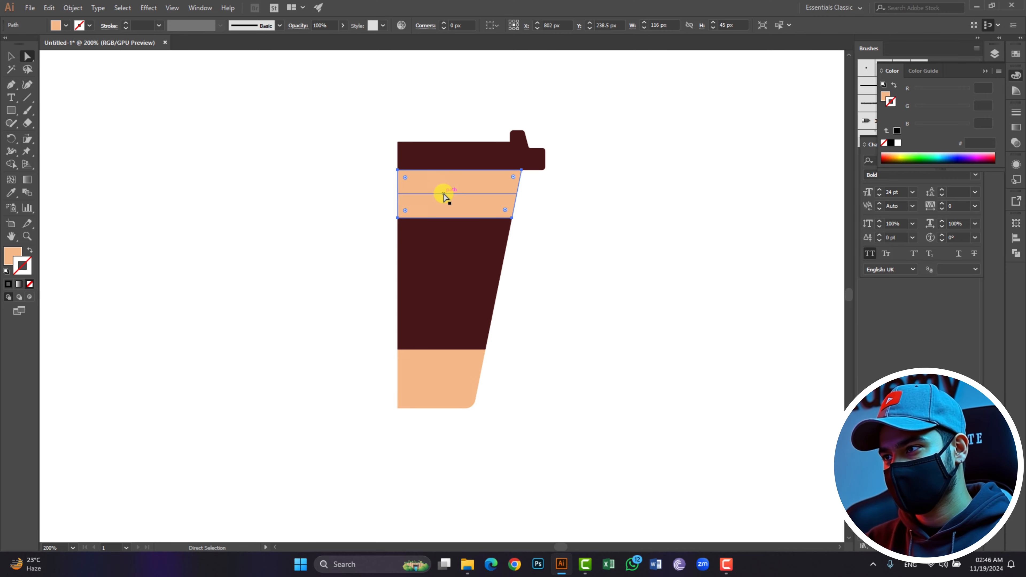
Step: Give the upper line and the four base lines a light orange f4c092 stroke sampled from the cup body, without a fill
click(444, 195)
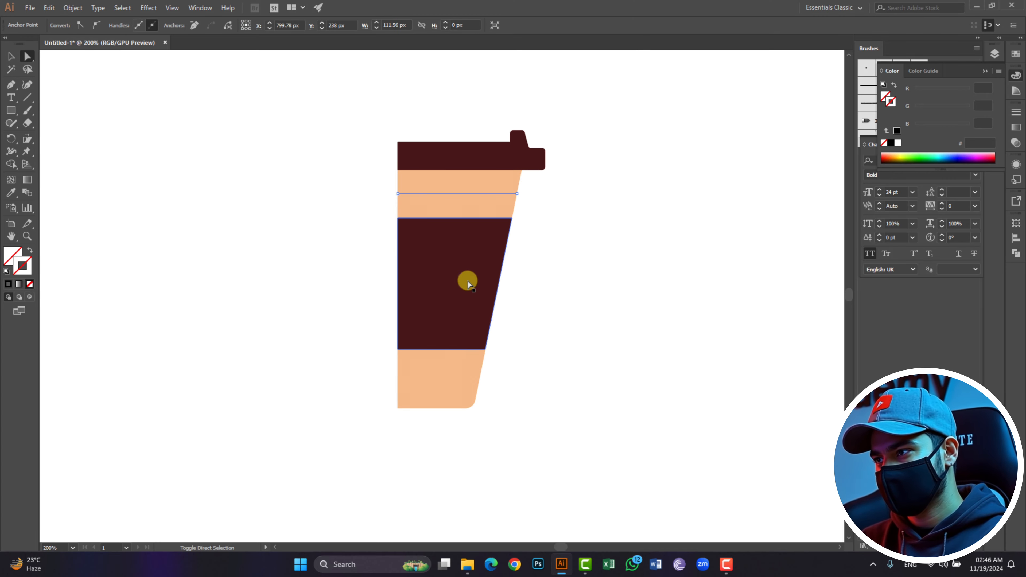
shift+click(450, 361)
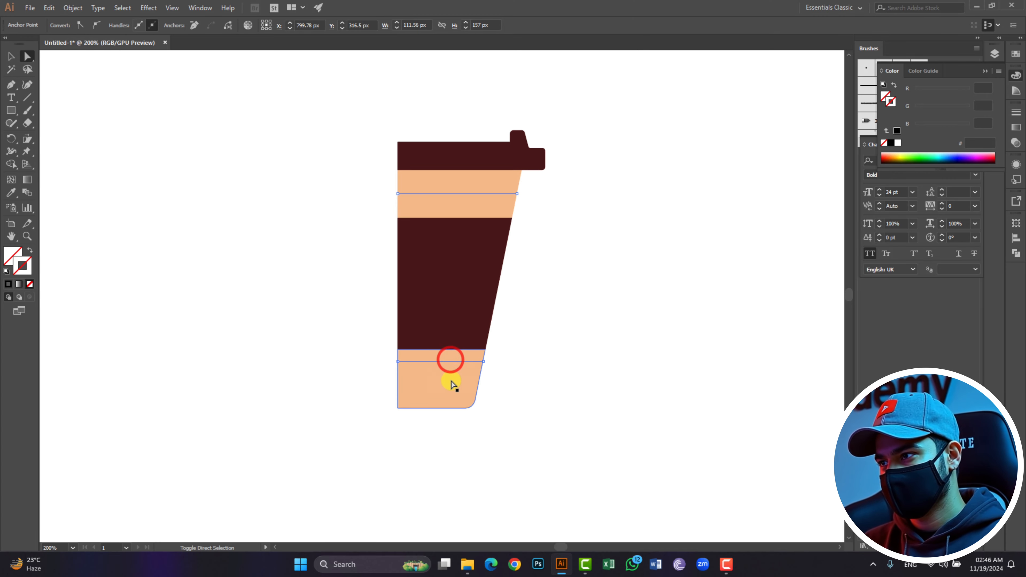
shift+click(456, 373)
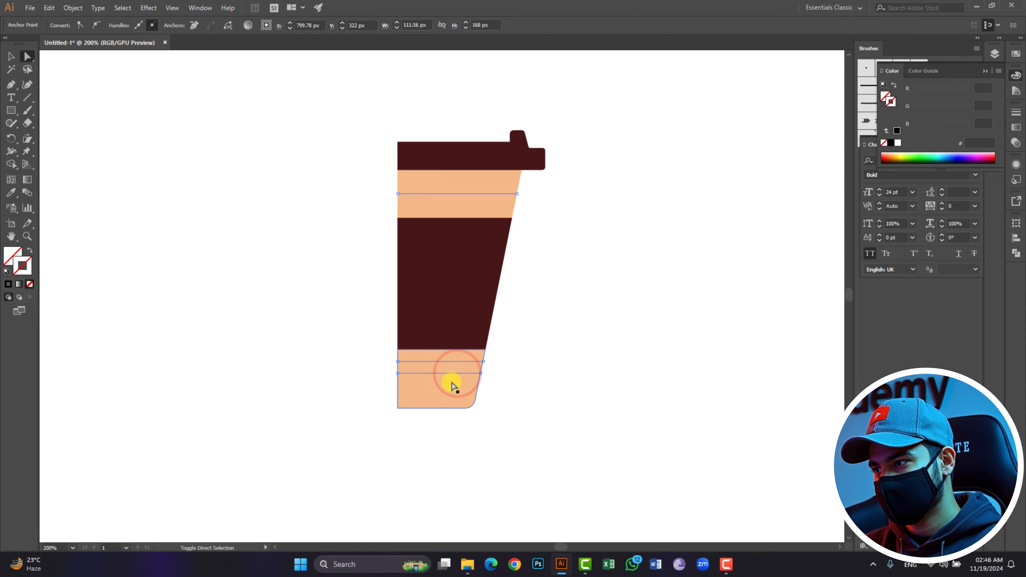
shift+click(451, 384)
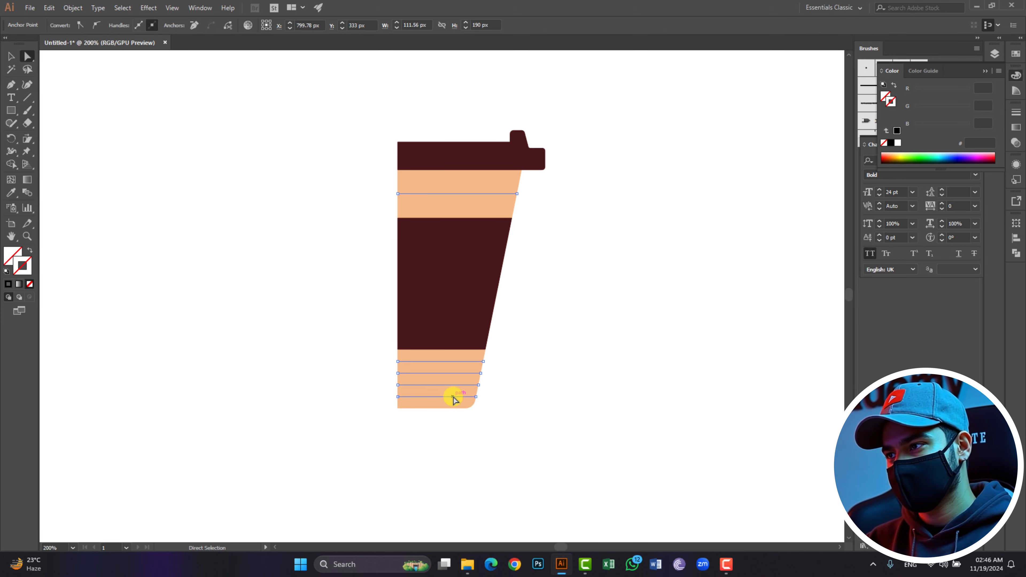
double_click(28, 269)
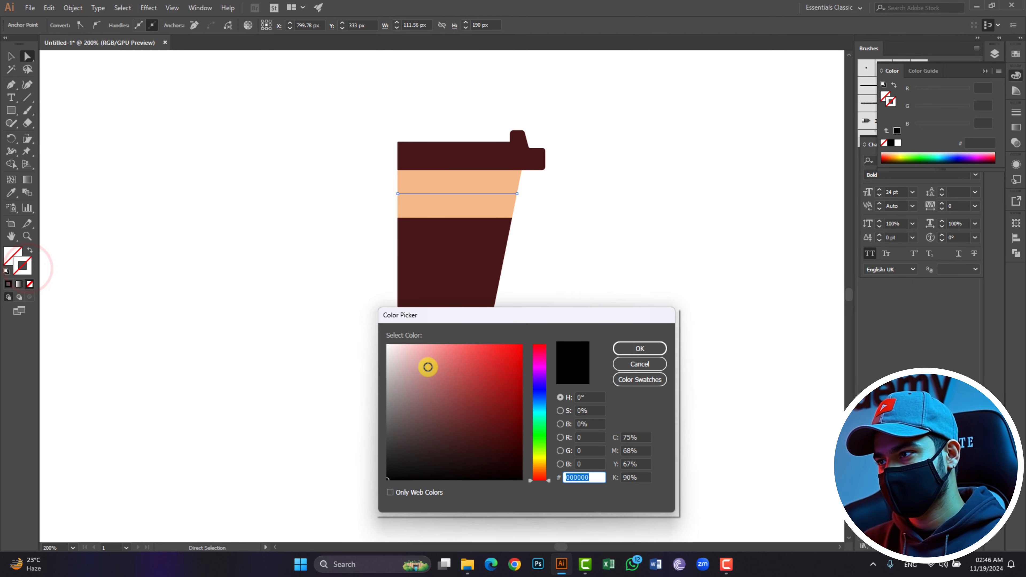
click(629, 348)
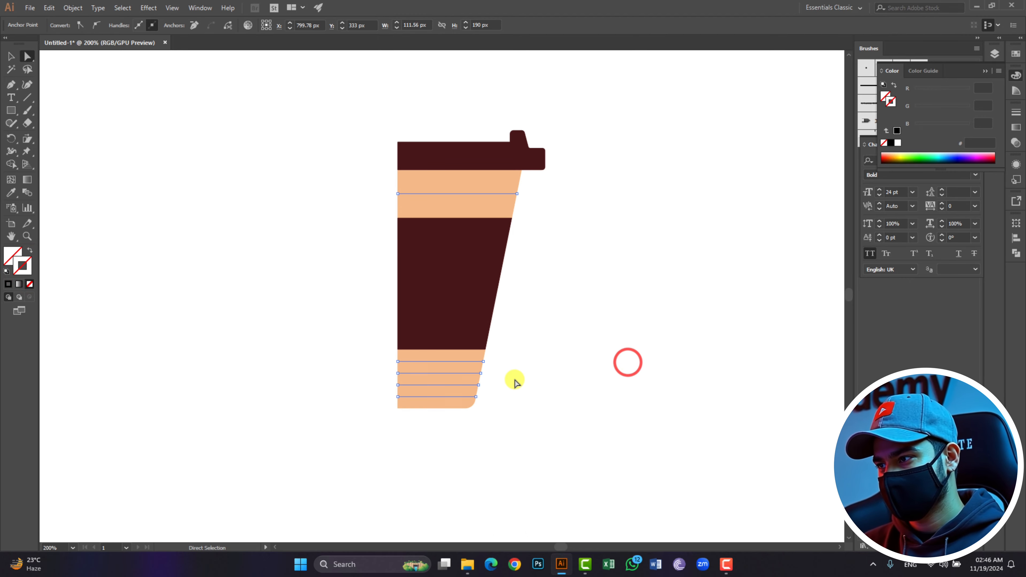
key(i)
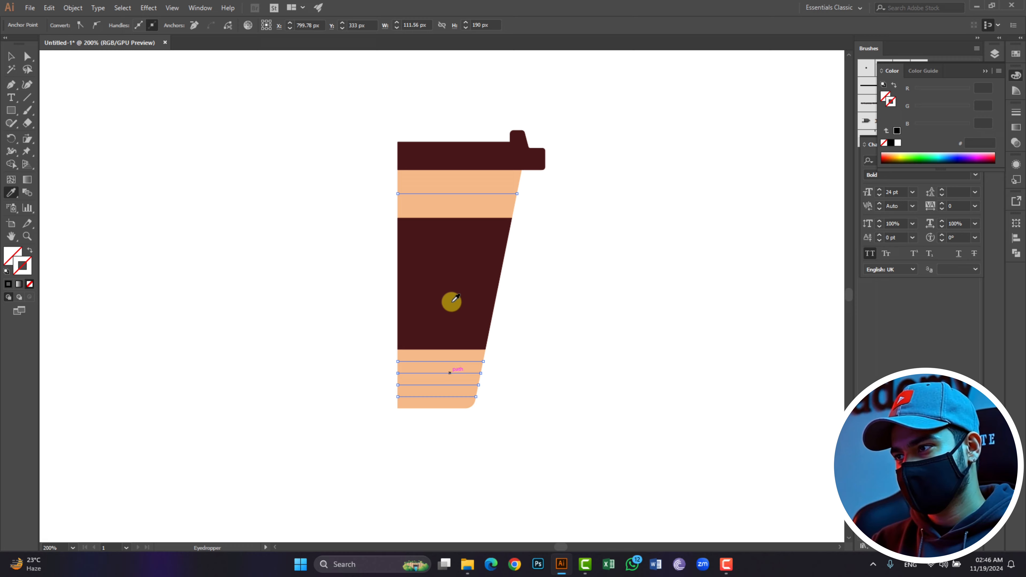
click(453, 179)
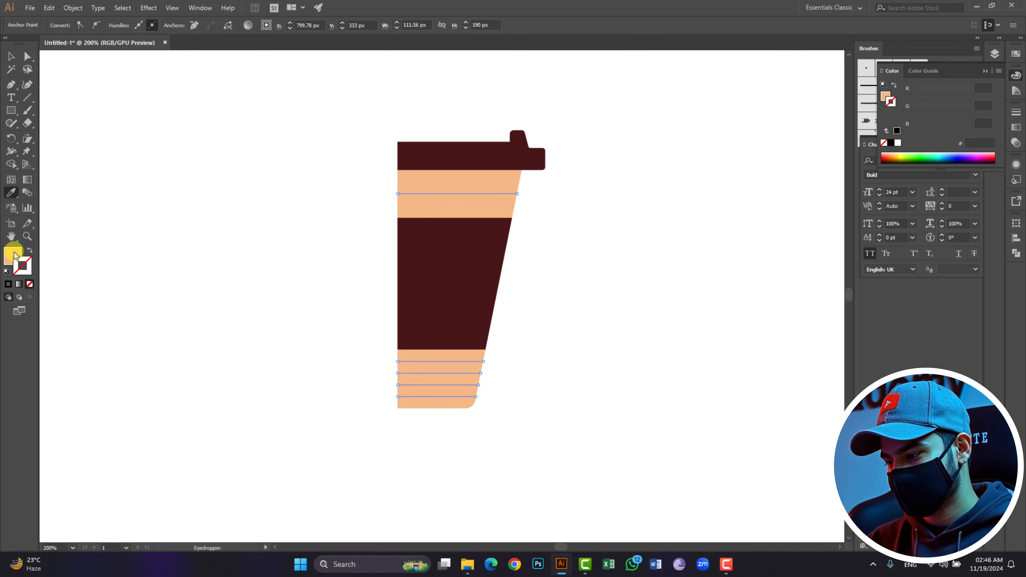
click(28, 252)
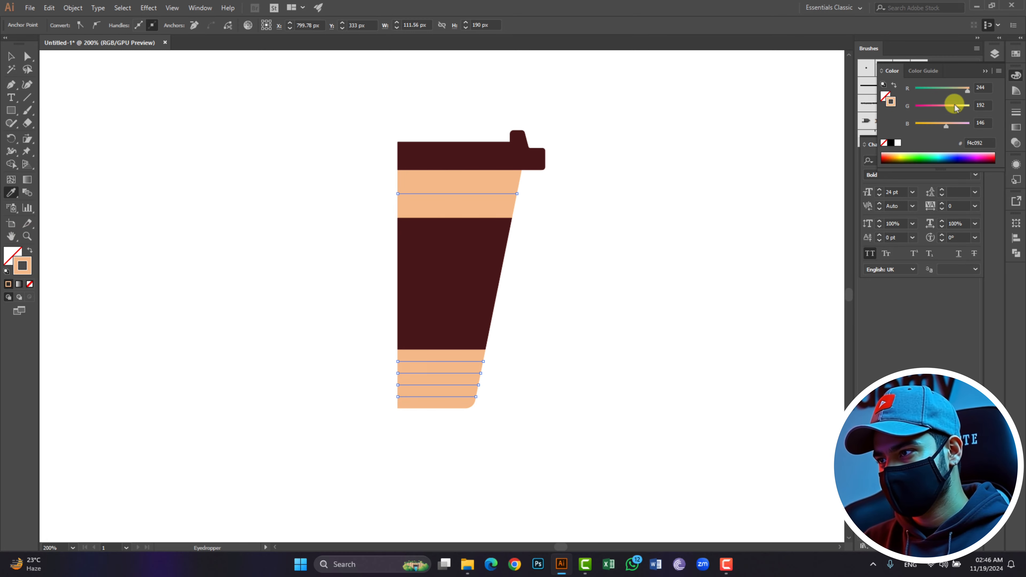
Step: Switch the color sliders to HSB and darken the five stripes' stroke to about 47% brightness
click(996, 71)
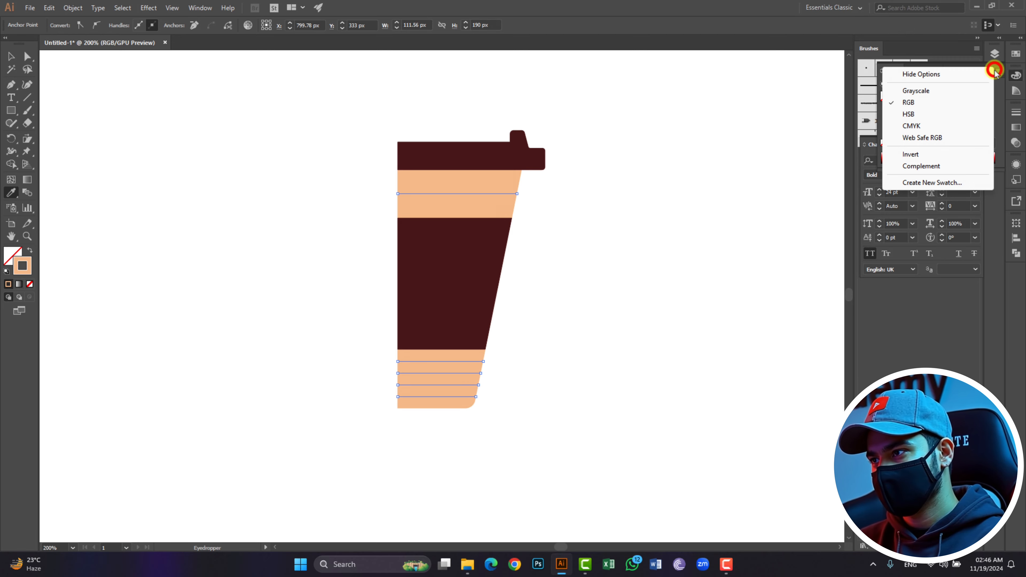
click(975, 111)
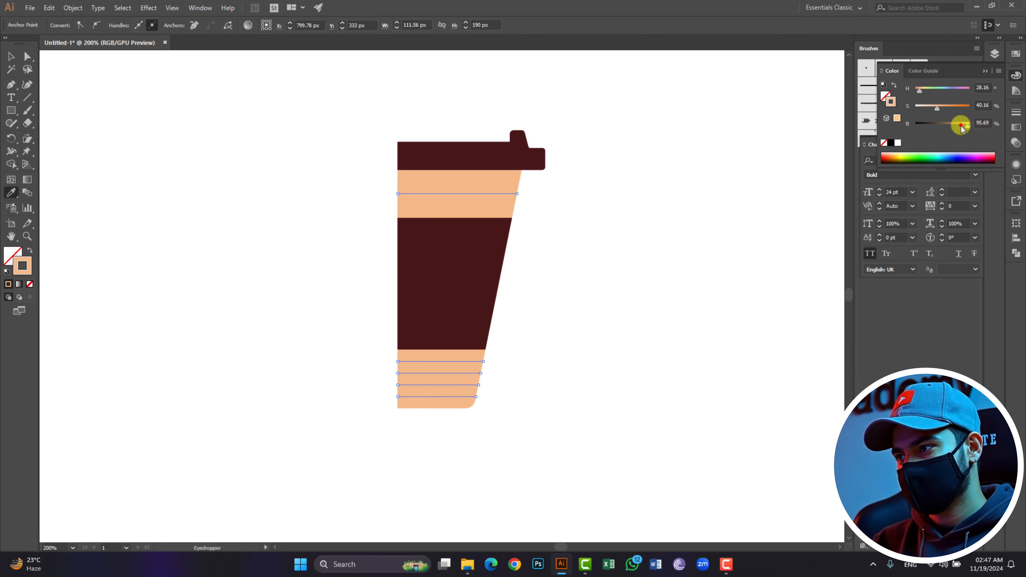
drag(962, 128, 942, 128)
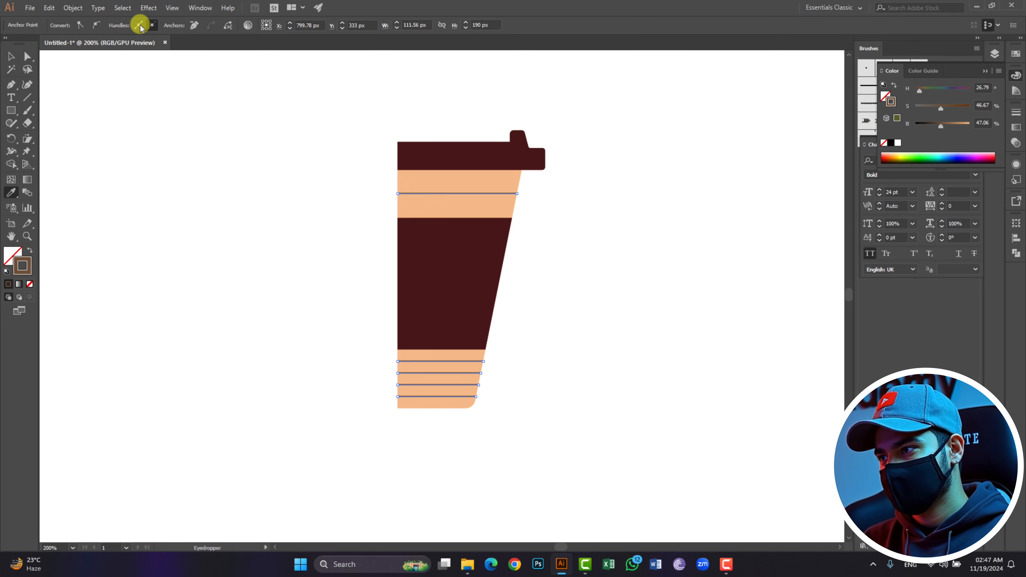
click(6, 62)
click(155, 99)
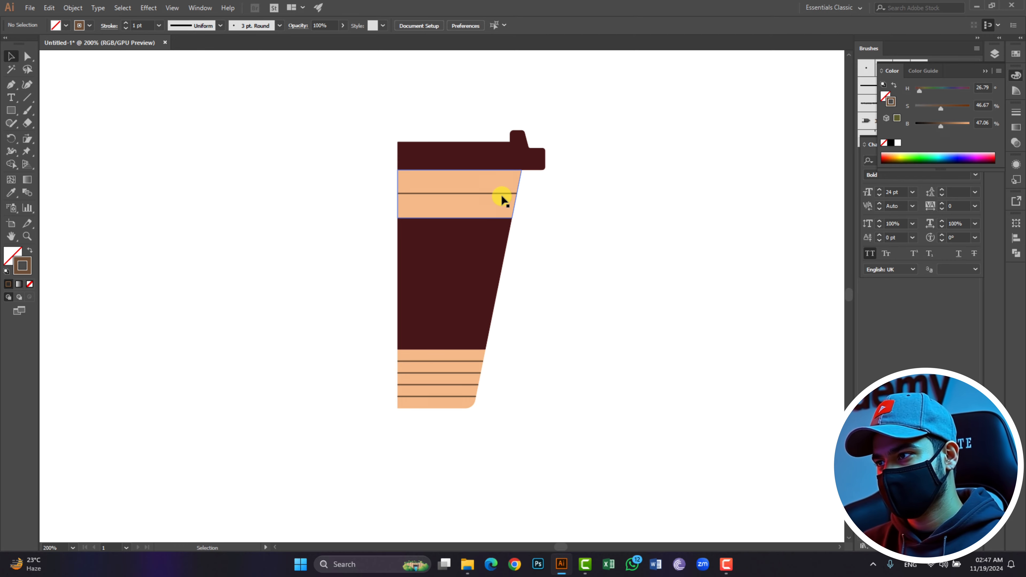
Step: Set the five stripes to a 3 pt stroke and lighten their color to about 76% brightness
click(509, 191)
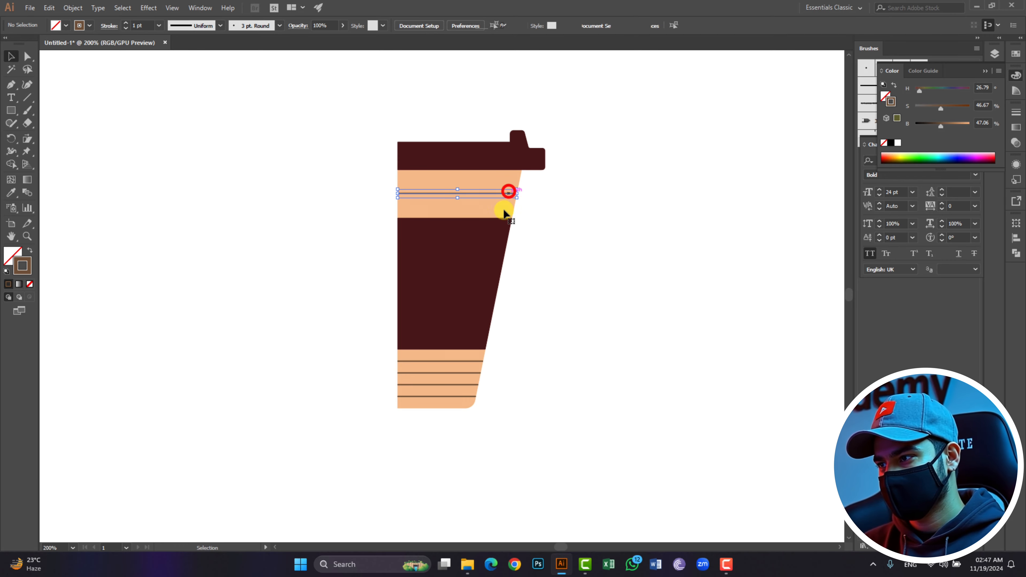
shift+click(459, 360)
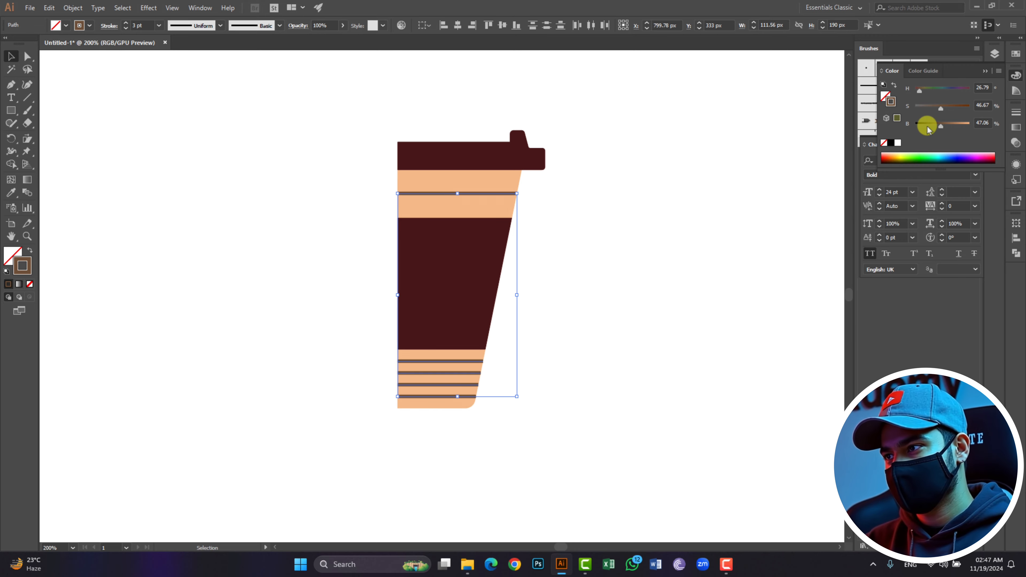
drag(941, 128, 956, 126)
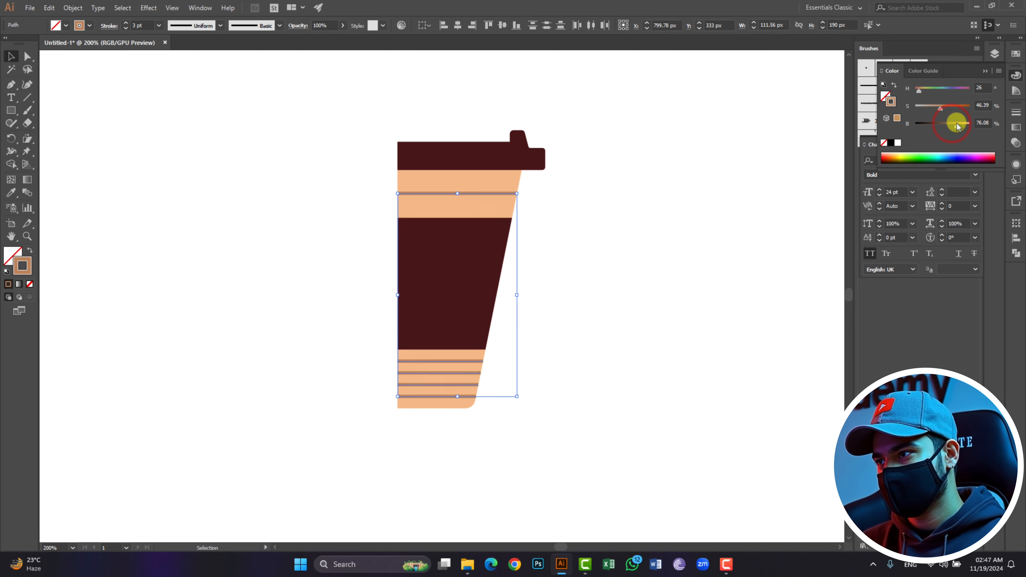
click(627, 142)
click(504, 194)
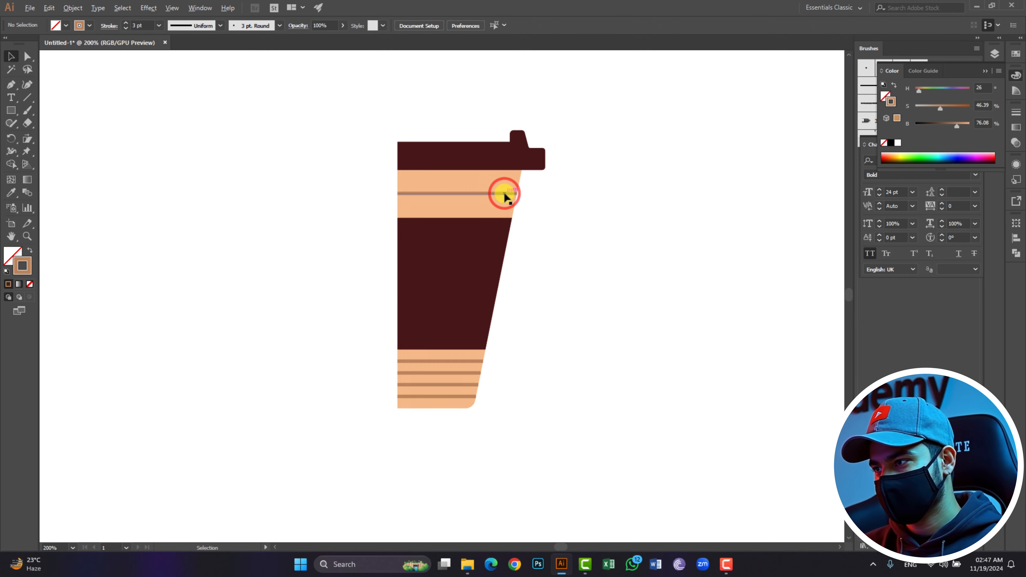
Step: Duplicate the upper stripe about 12 px below the original and center the pair within the light band under the lid
drag(504, 195, 504, 202)
shift+click(501, 193)
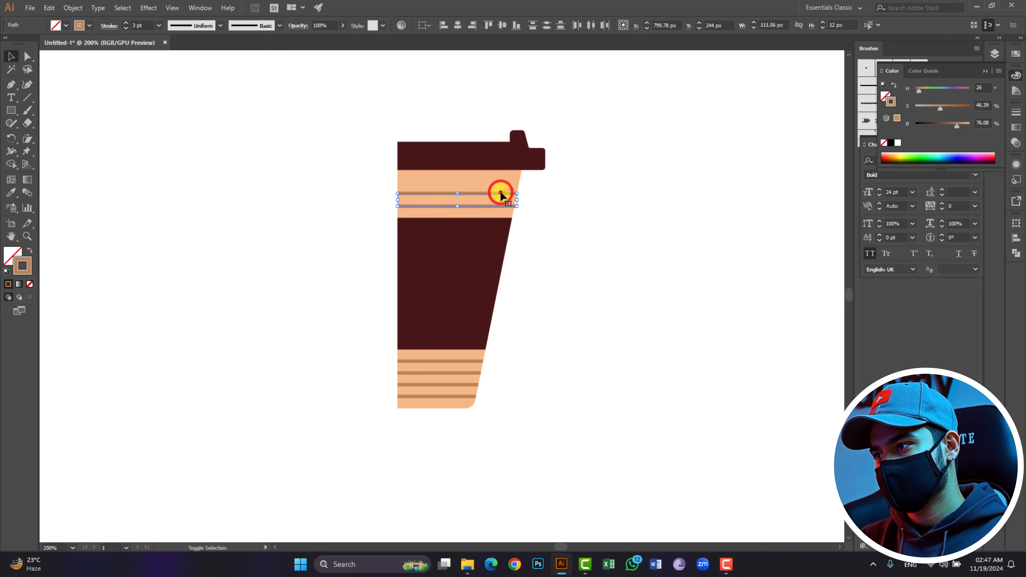
click(607, 190)
Step: Group the whole half-cup artwork and start a 3D Revolve effect on it with the preview enabled
drag(267, 88, 591, 444)
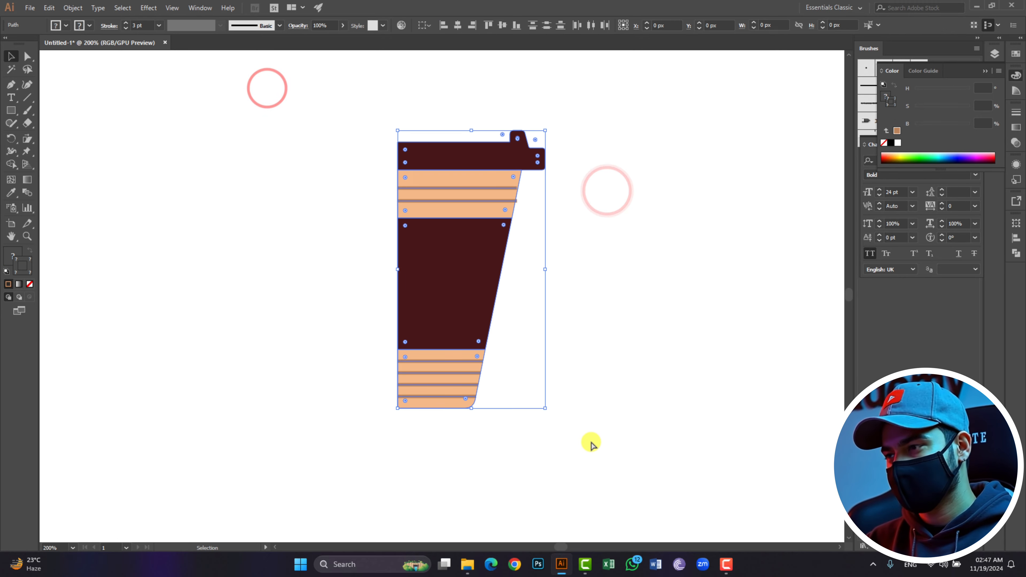
key(ctrl+g)
click(148, 8)
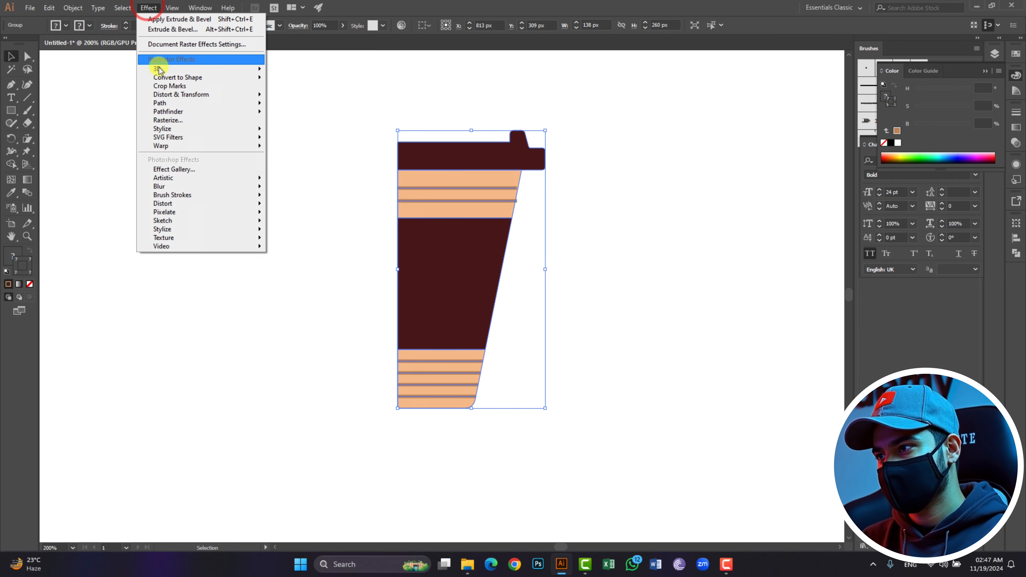
mouse_move(159, 69)
click(287, 85)
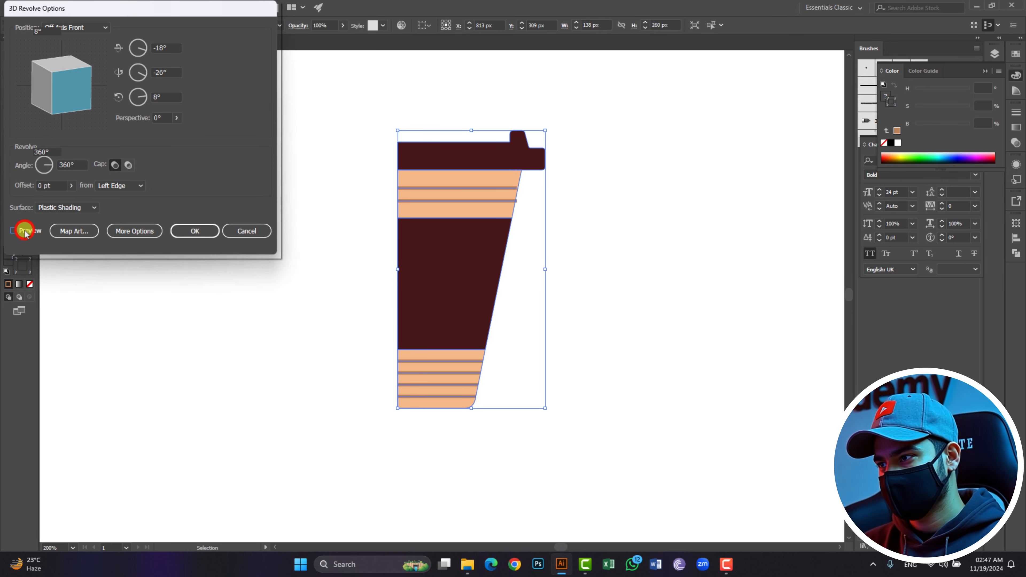
click(14, 231)
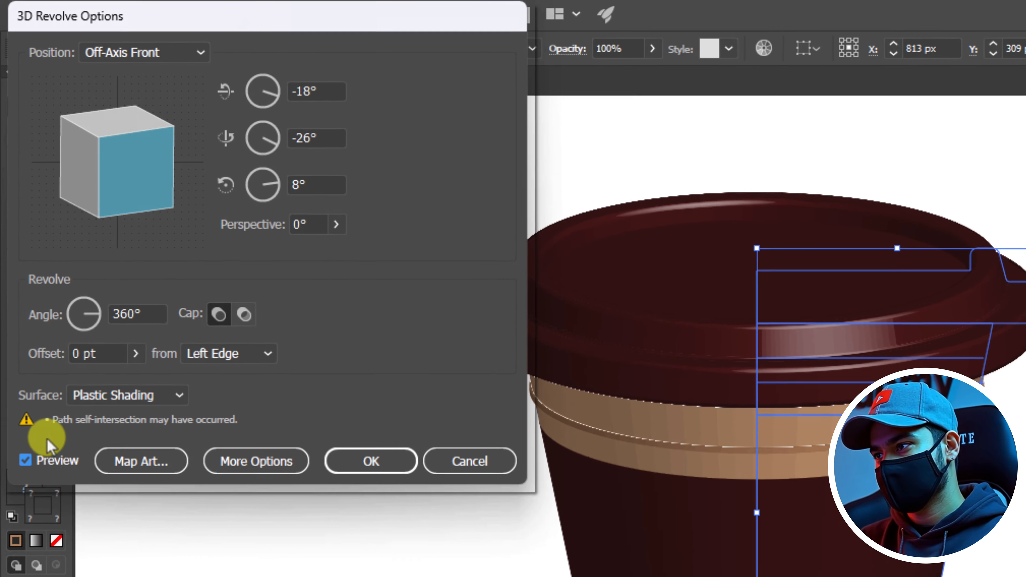
Step: Set the revolve's viewing position to Off-Axis Left
click(198, 52)
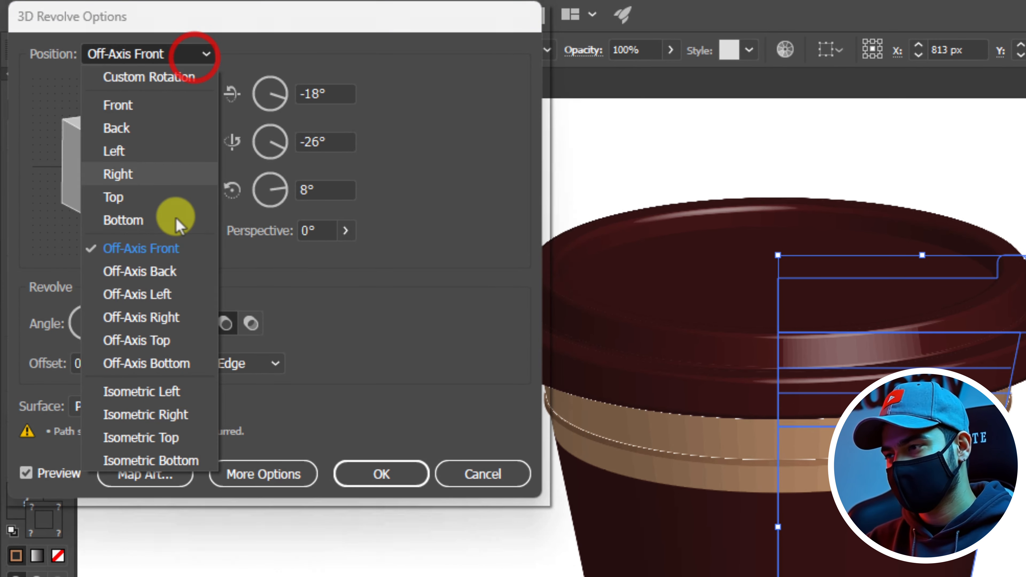
click(162, 317)
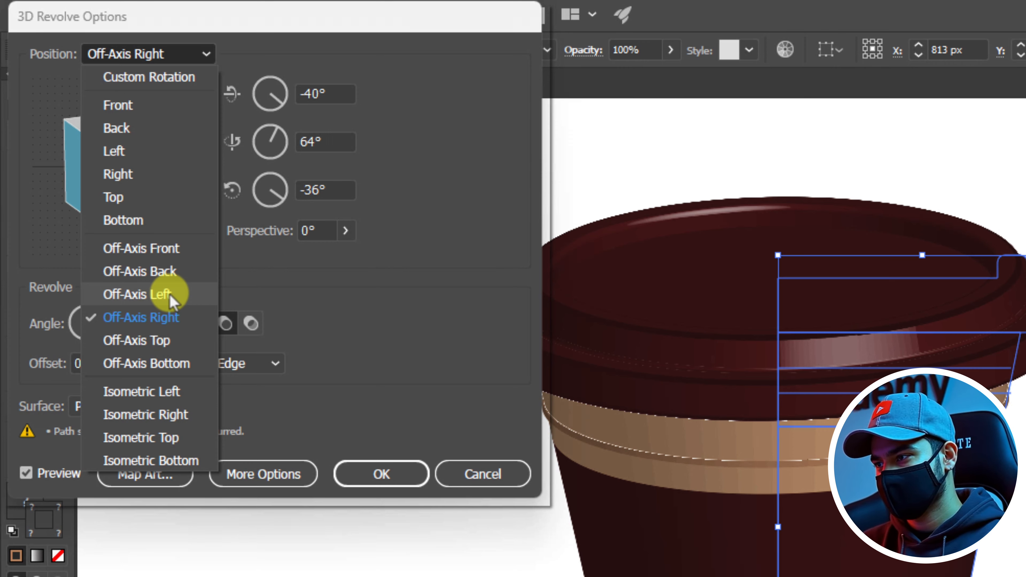
click(170, 294)
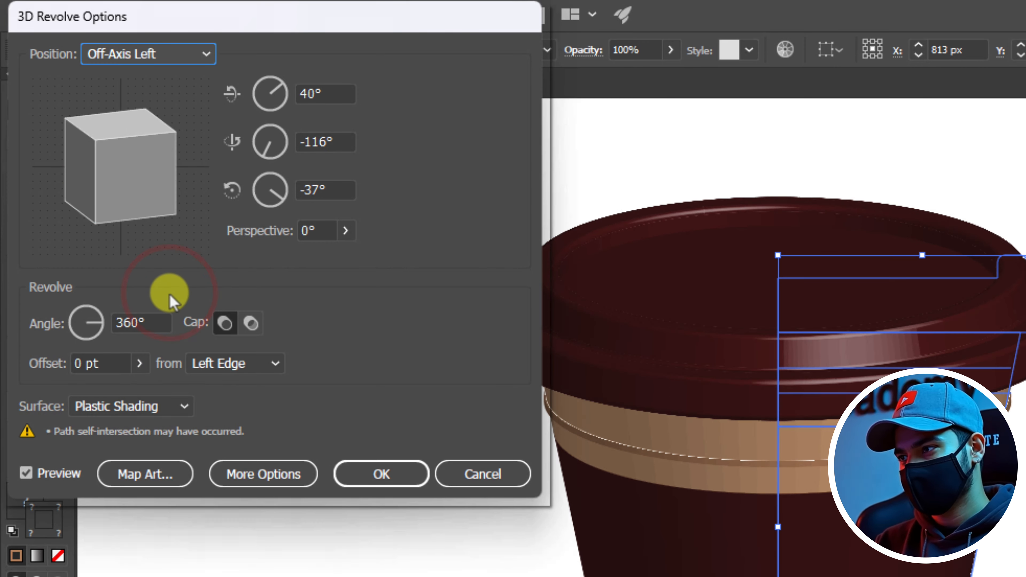
Step: Tilt the revolved cup by setting its Z-axis rotation to -55° and apply the 3D Revolve effect
click(336, 184)
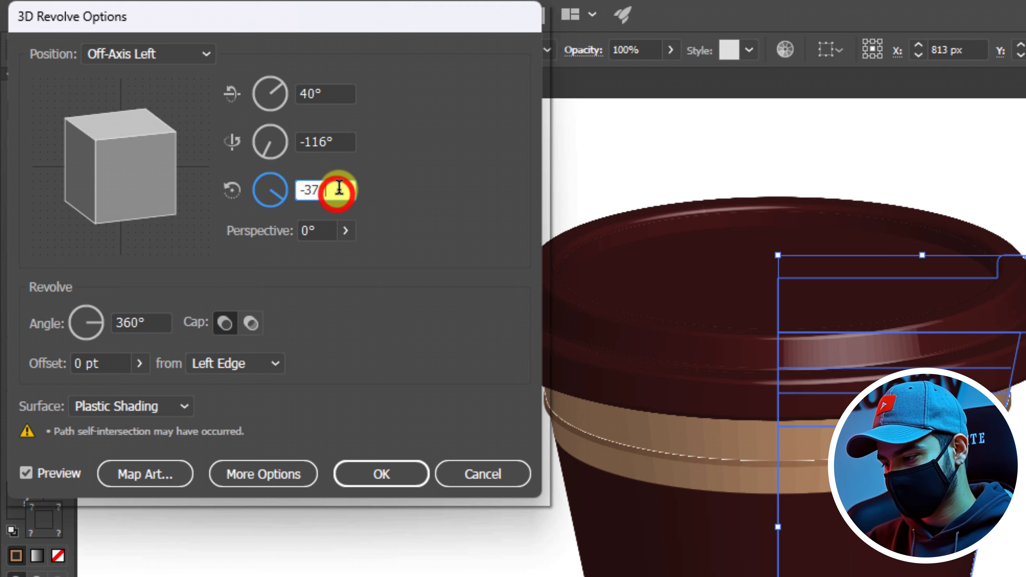
key(Down)
key(Down)
key(Down)
key(Down)
key(Down)
key(Down)
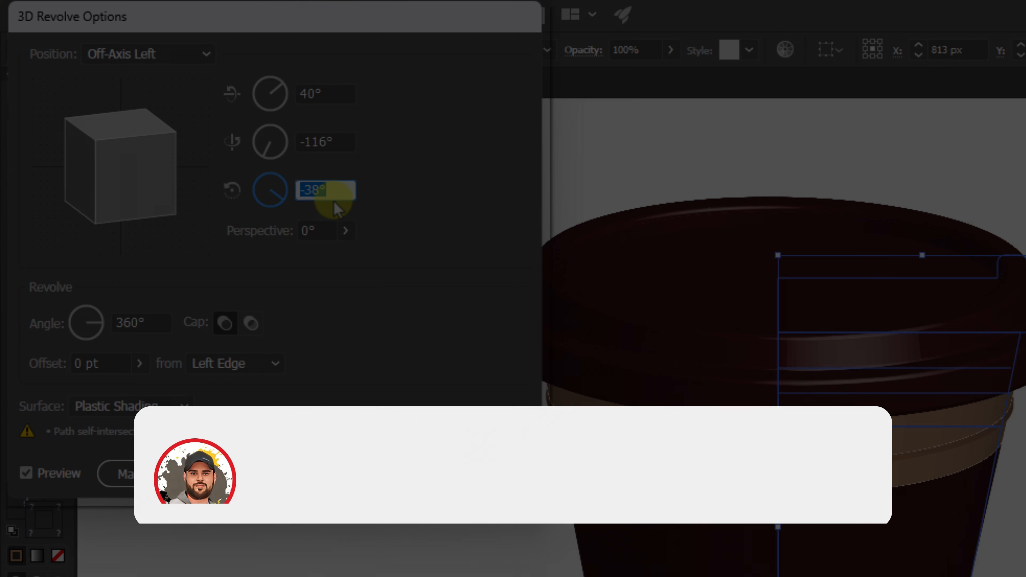
key(Down)
key(Down)
key(Down)
key(Down)
key(Down)
key(Down)
key(Down)
key(Down)
key(Down)
key(Down)
key(Down)
key(Down)
key(Down)
key(Down)
key(Down)
key(Down)
key(Down)
key(Down)
key(Down)
key(Down)
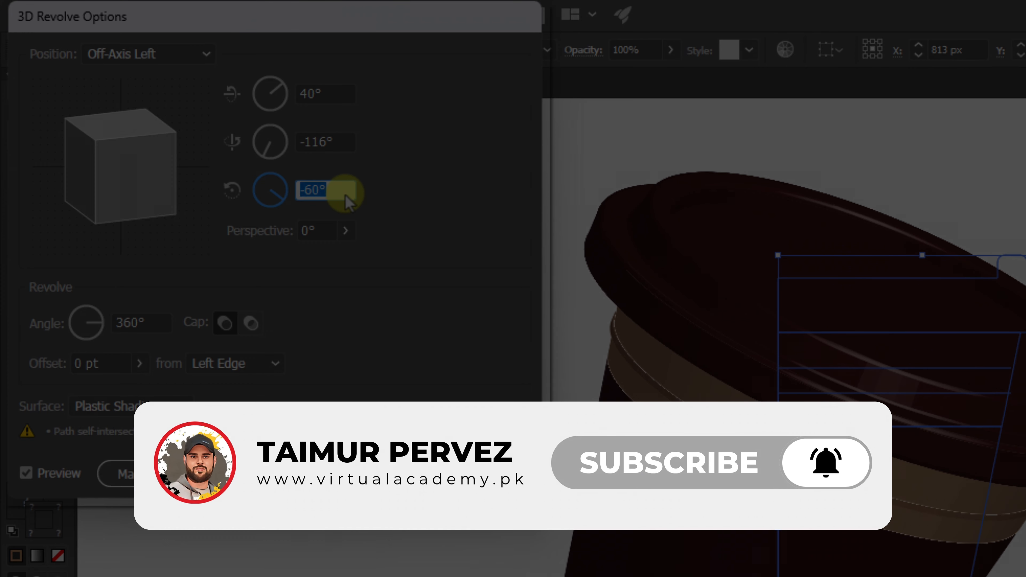
key(Up)
key(Up)
key(Up)
key(Up)
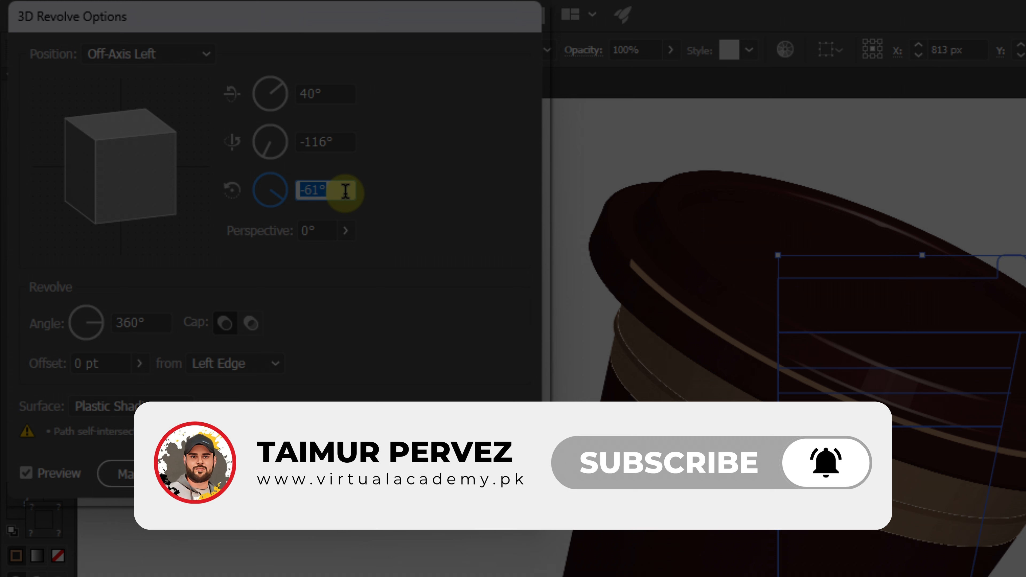
key(Up)
key(Up)
key(Up)
key(Up)
key(Up)
key(Up)
key(Up)
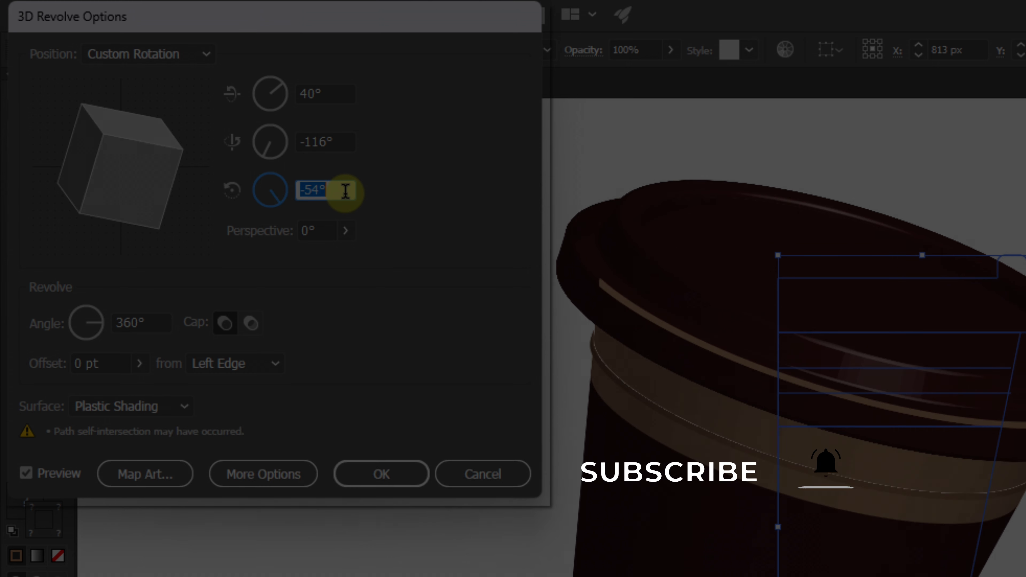
key(Down)
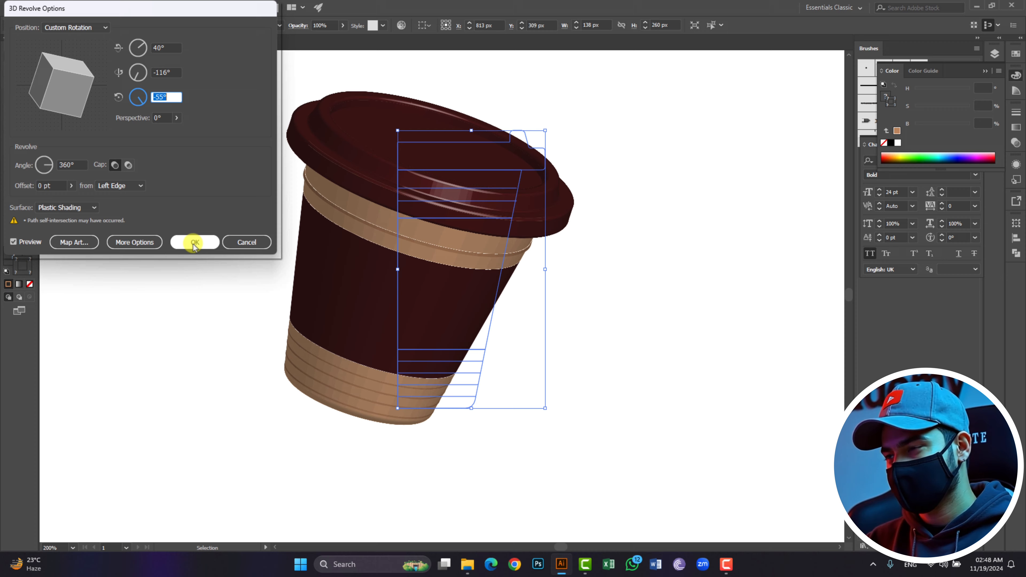
click(194, 243)
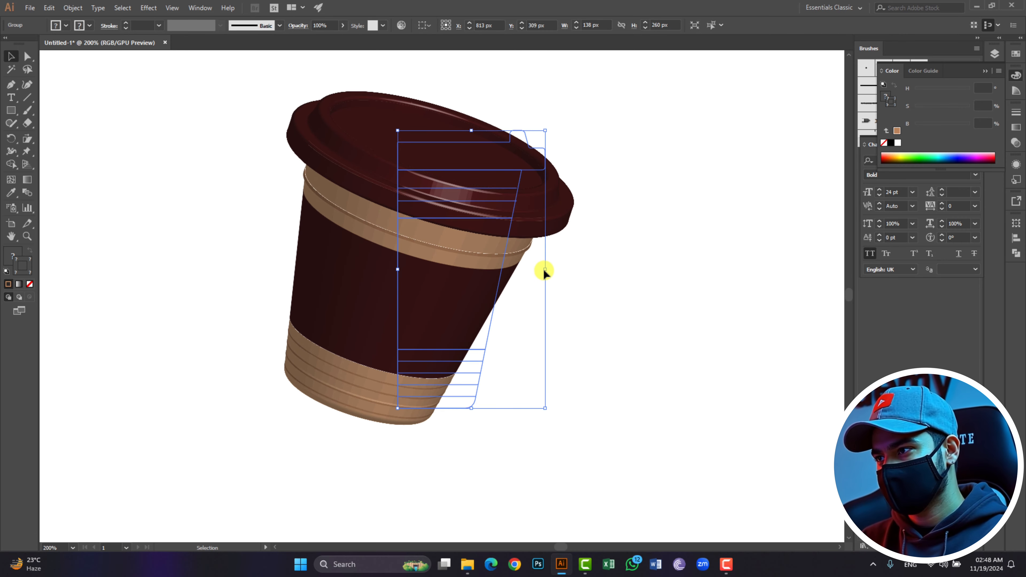
Step: Narrow the revolved group horizontally to make the 3D cup slimmer, and deselect it
drag(545, 270, 518, 268)
click(580, 266)
click(414, 280)
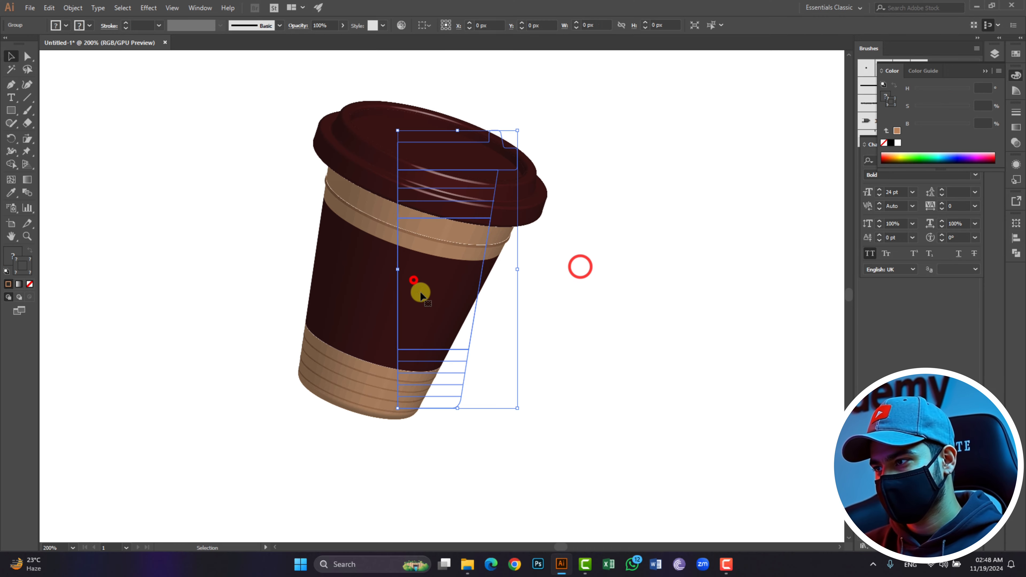
drag(518, 408, 516, 409)
click(566, 348)
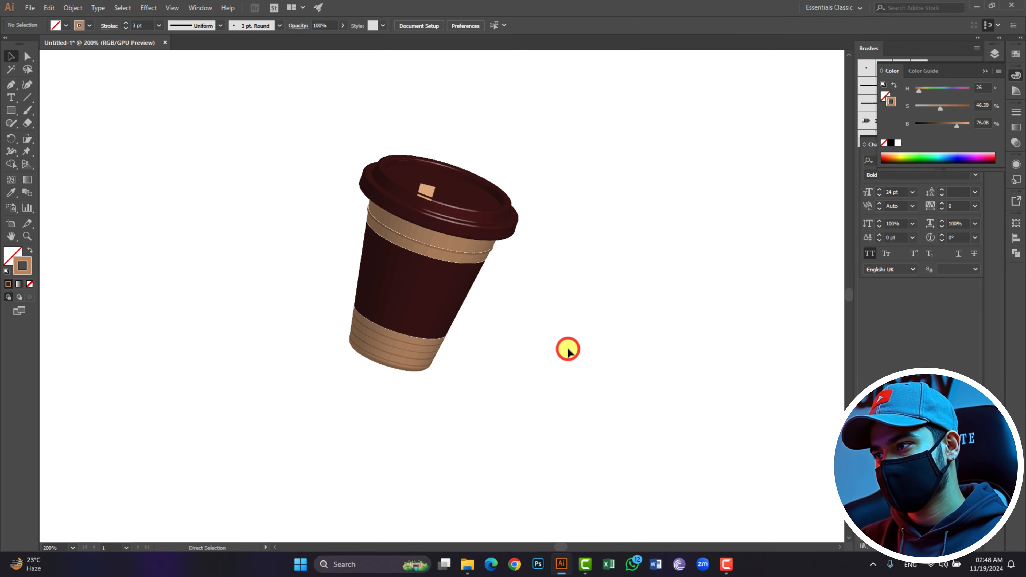
scroll(572, 344, up, 2)
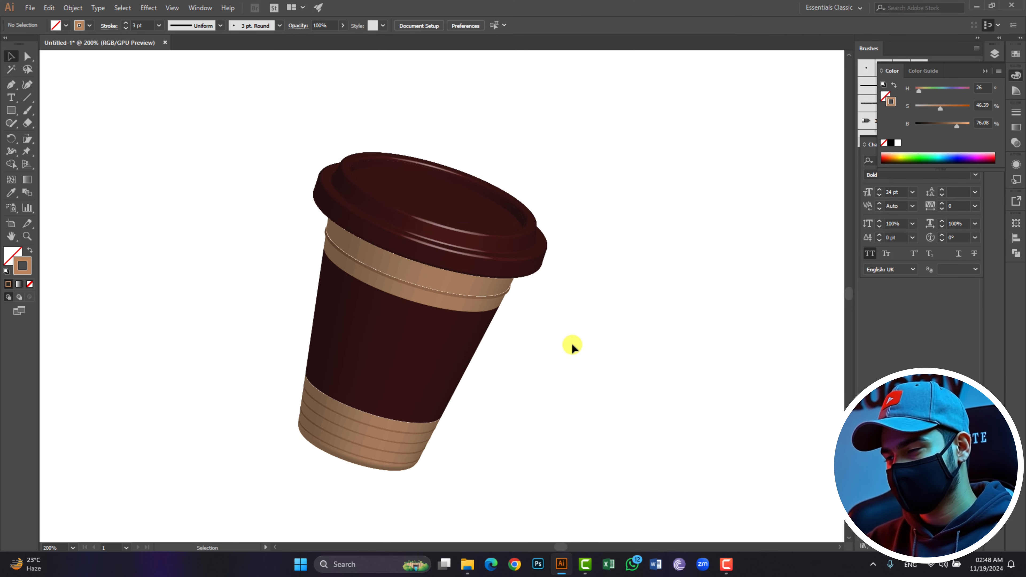